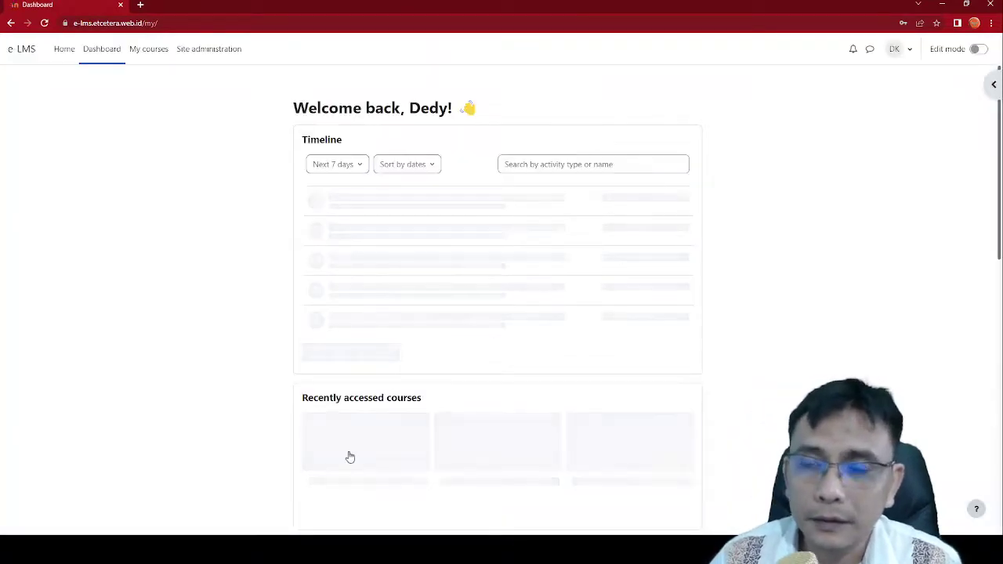
Step: Open the Moodle Demo Course and turn on edit mode
left_click(394, 431)
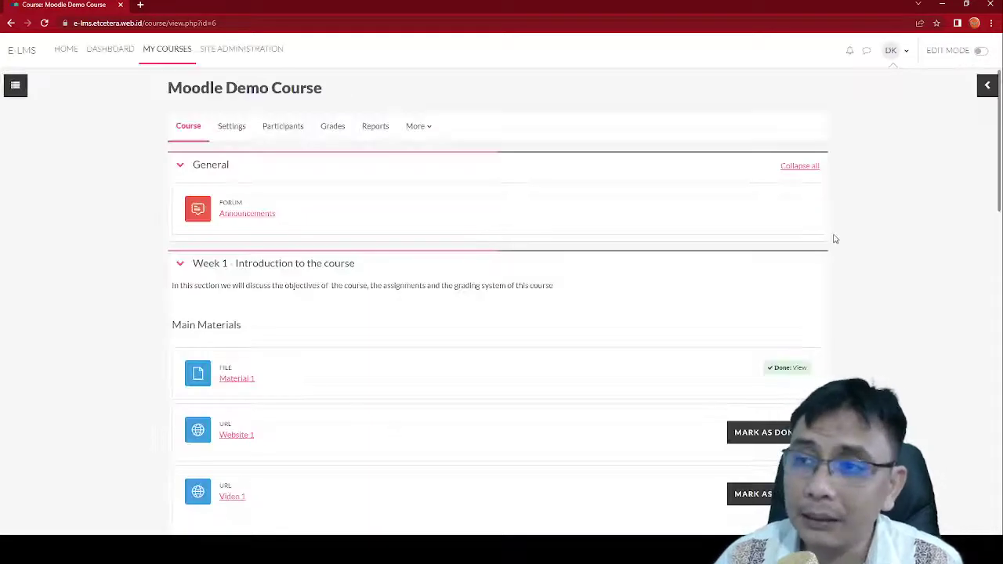
scroll(835, 237, "down", 3)
scroll(838, 233, "up", 3)
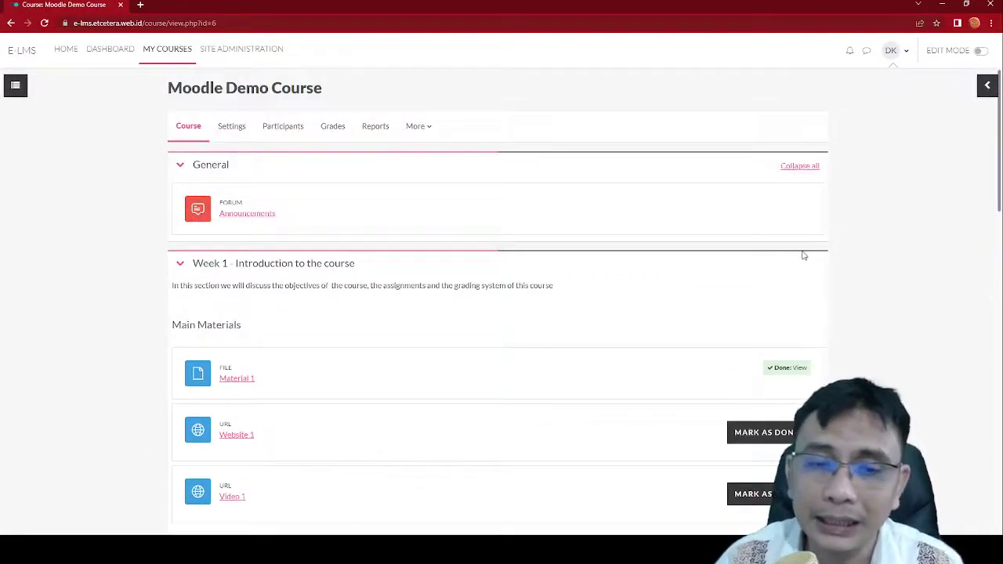
scroll(937, 213, "down", 3)
left_click(980, 51)
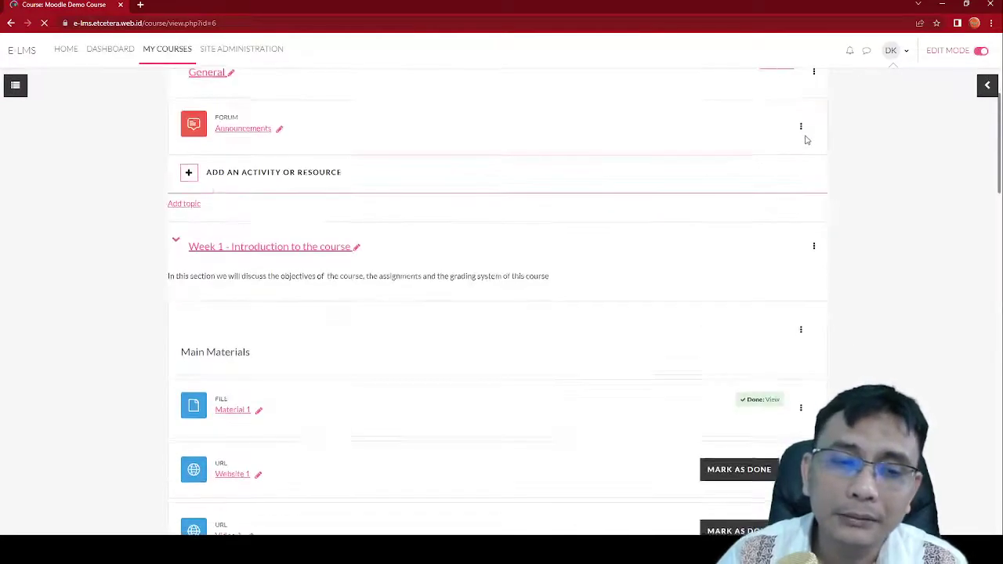
Step: Open the settings of Quiz 1 in the Week 2 - Phonology section
scroll(328, 282, "down", 3)
scroll(327, 282, "down", 6)
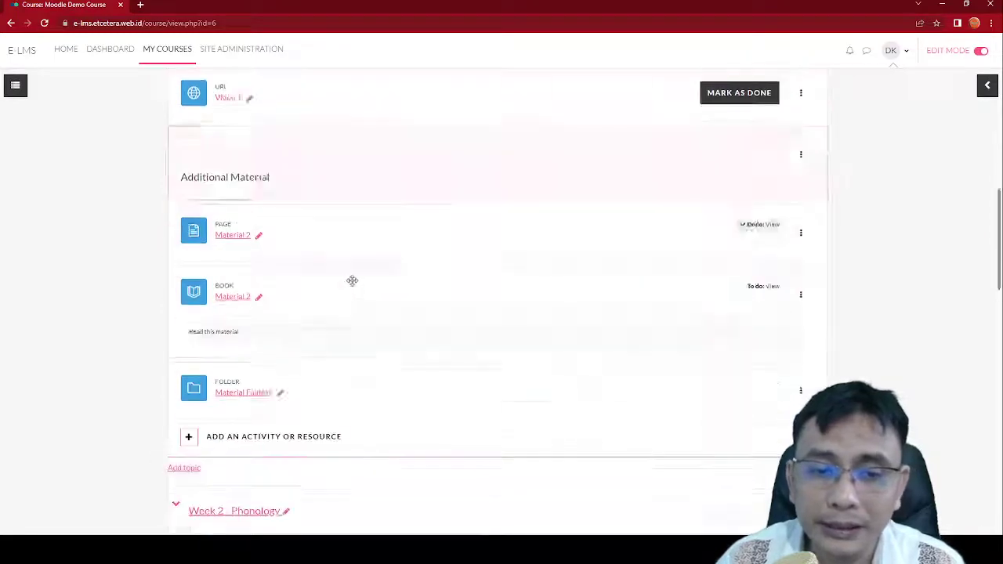
scroll(391, 275, "down", 2)
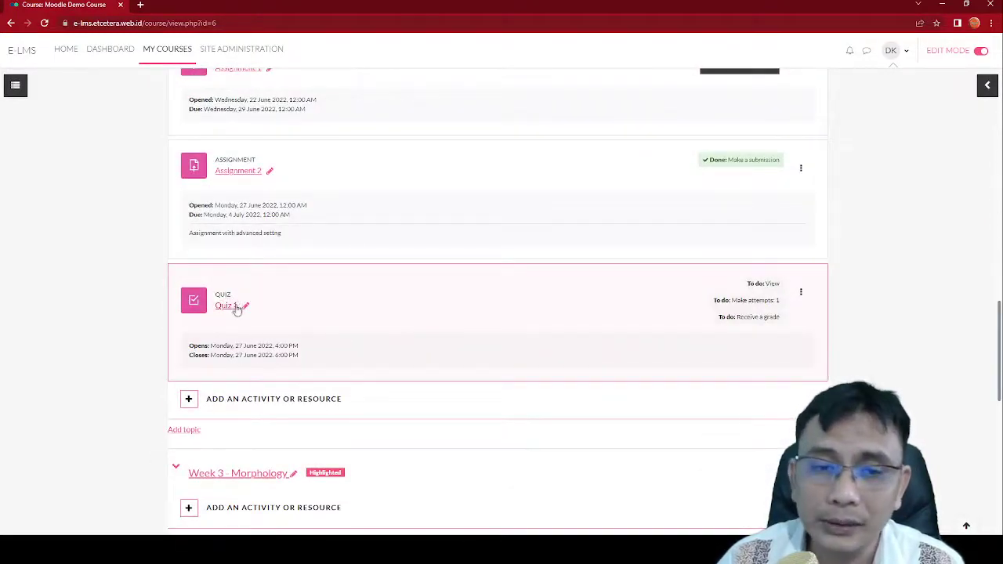
left_click(801, 293)
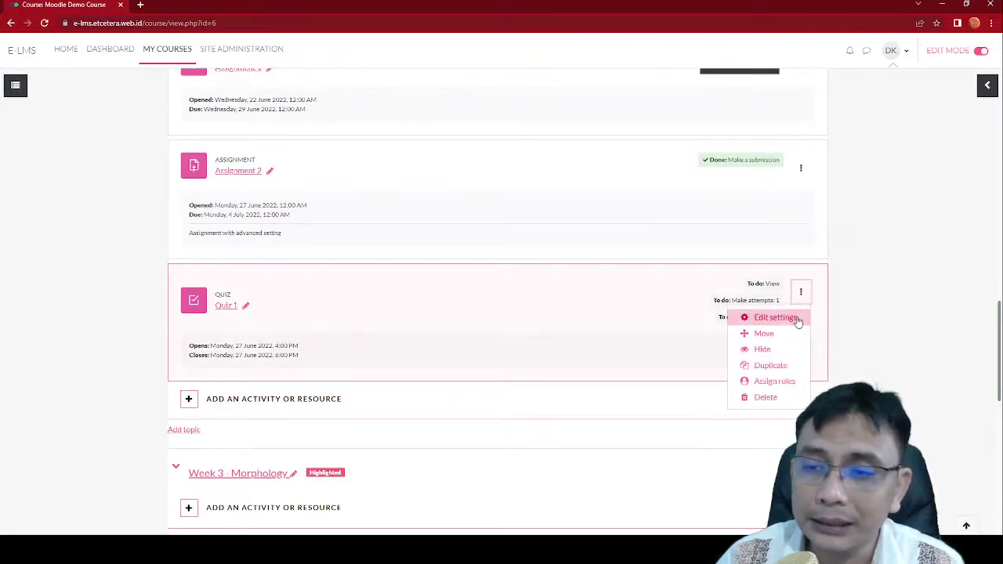
left_click(798, 319)
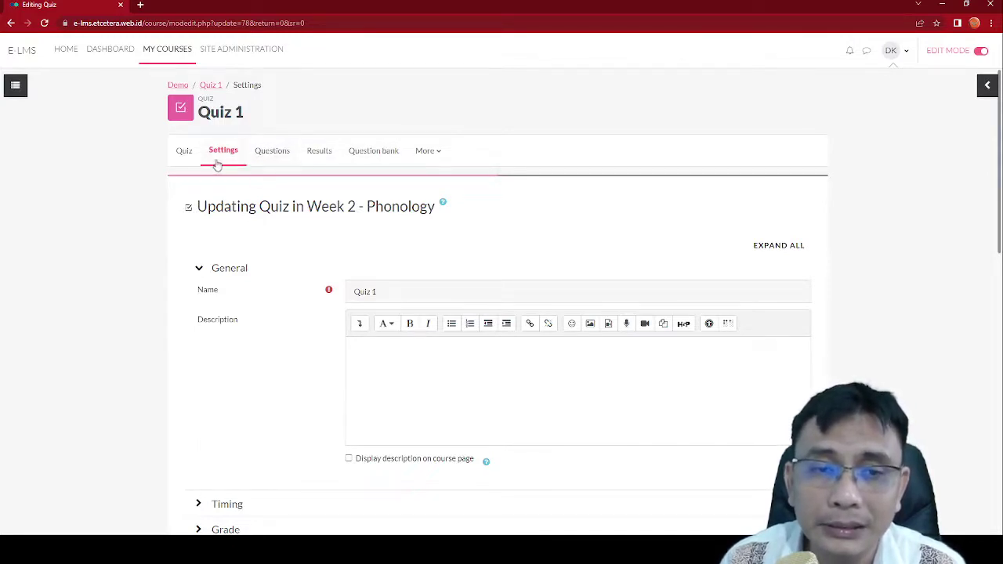
Step: Go to Quiz 1's questions and add a new True/False question at the end of the list
left_click(249, 159)
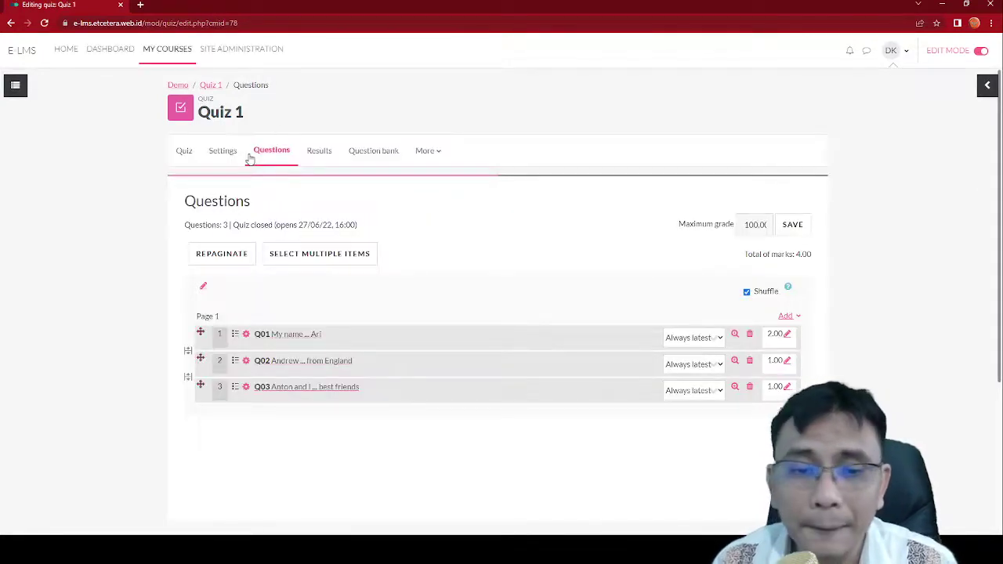
scroll(264, 259, "down", 2)
scroll(306, 203, "up", 1)
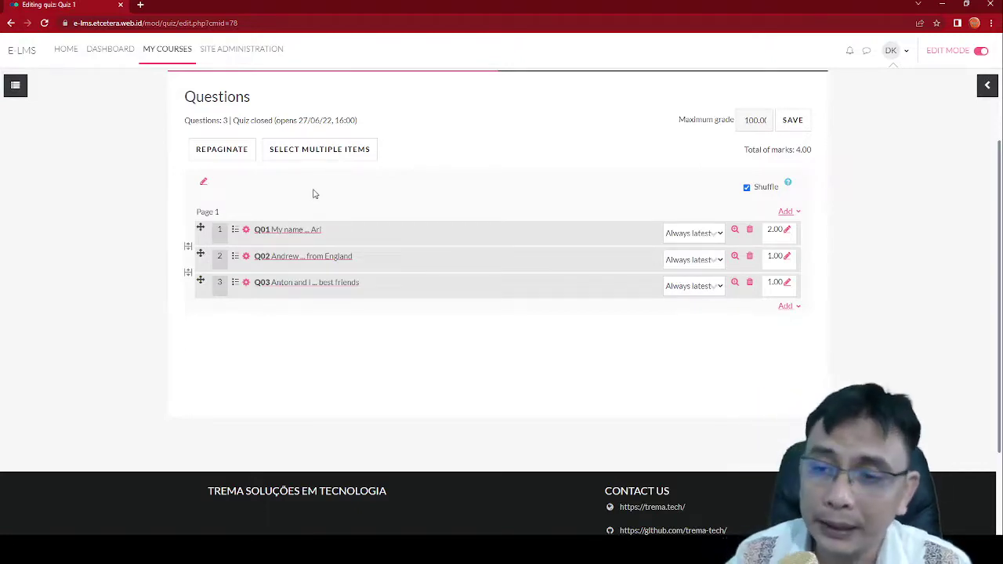
left_click(797, 307)
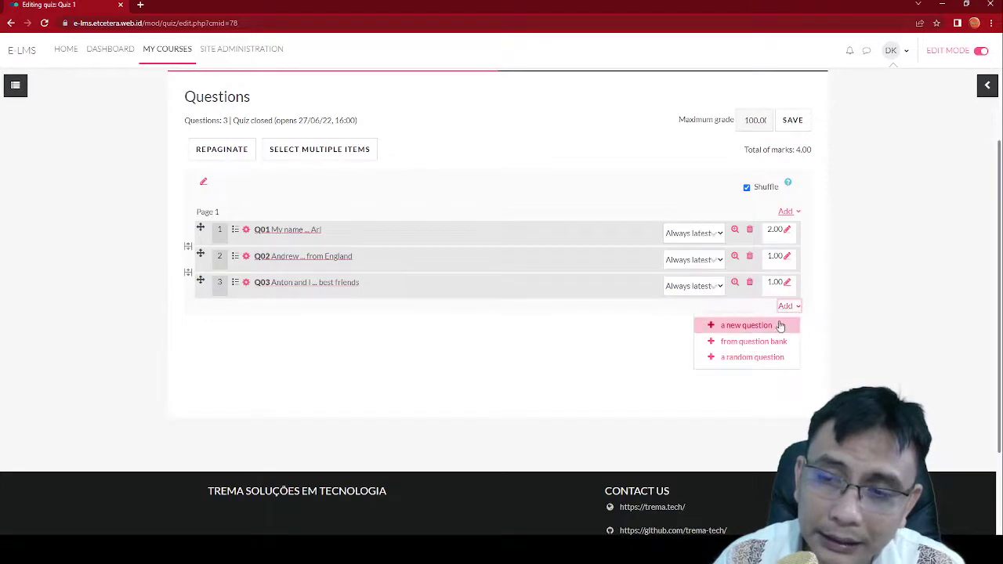
left_click(780, 325)
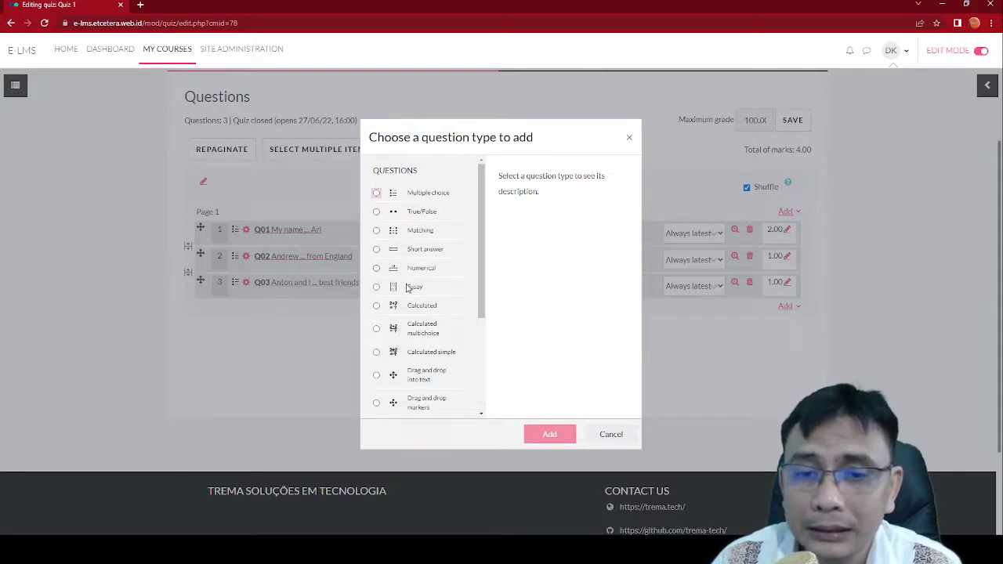
left_click(377, 213)
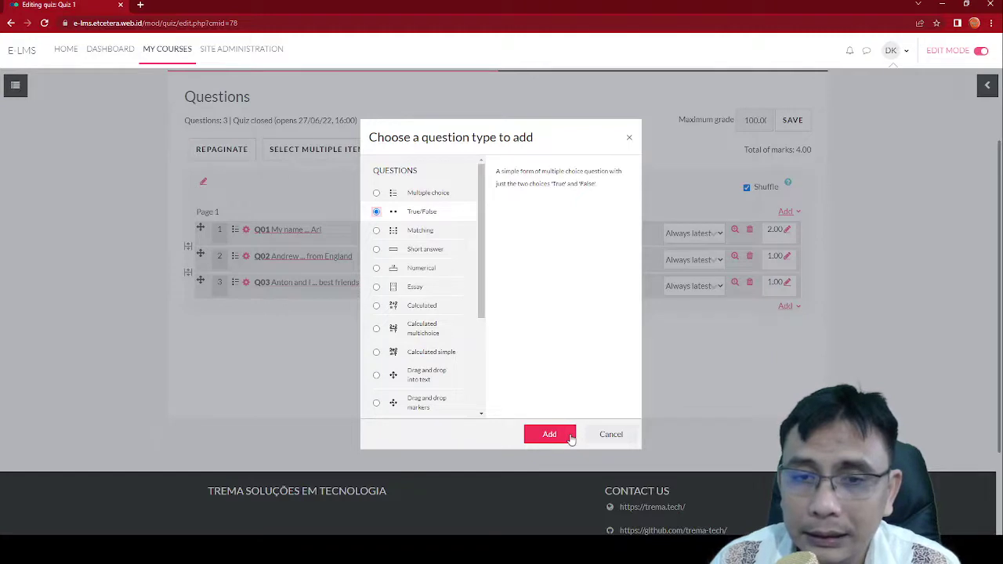
left_click(570, 437)
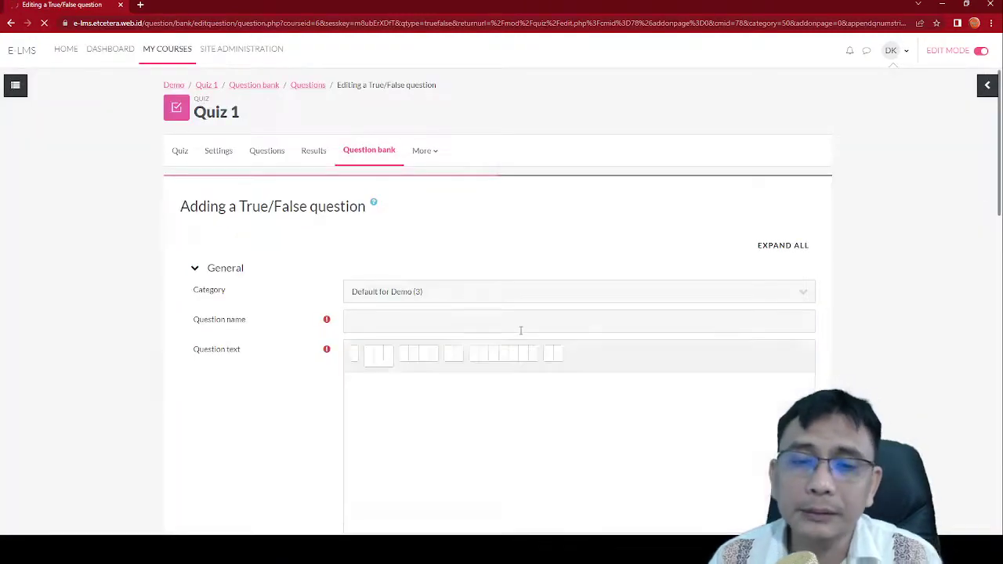
Step: Name the question Q04 and enter the question text "A doctor works in a restaurant"
left_click(519, 329)
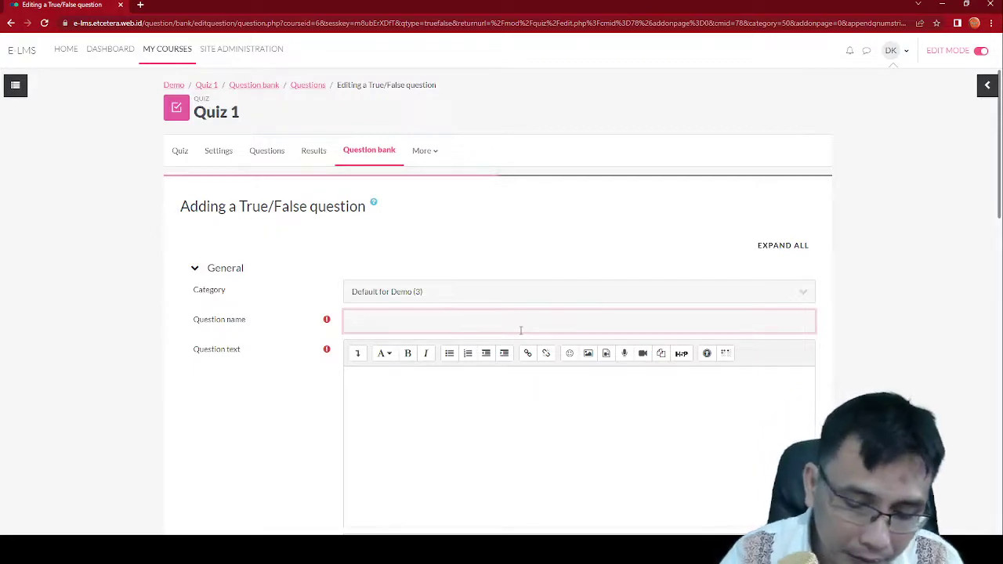
type("Q04")
scroll(515, 364, "down", 1)
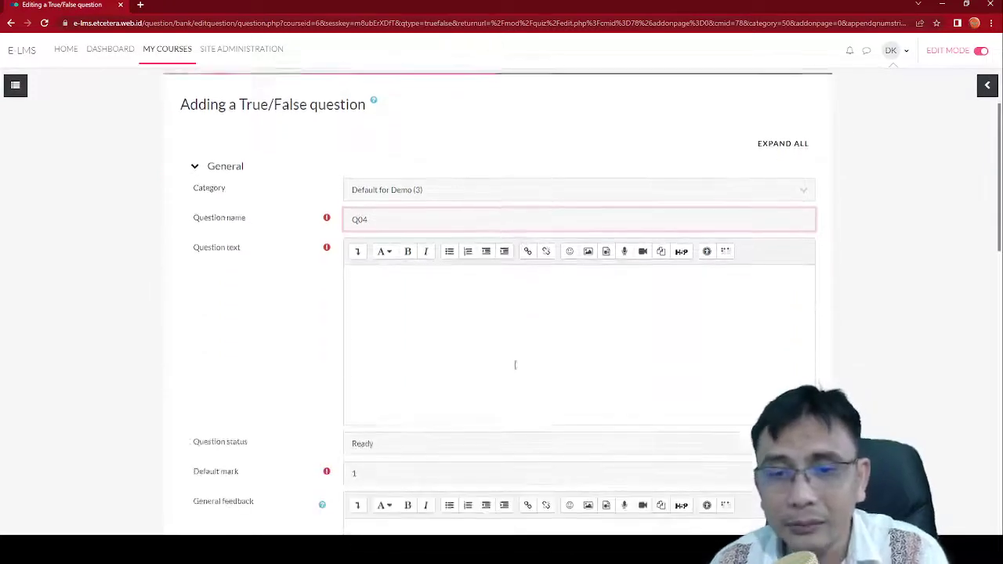
left_click(527, 330)
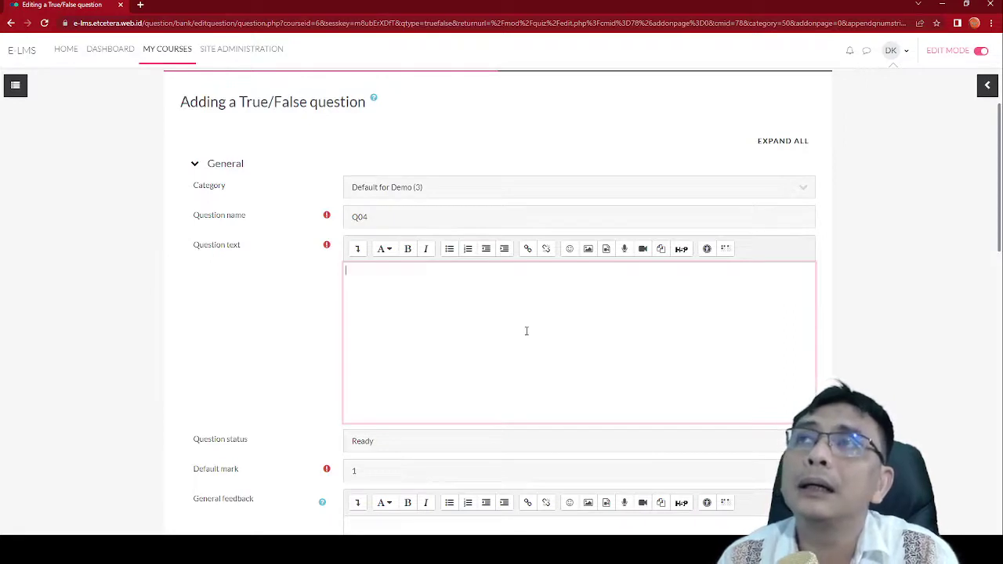
type("A doc")
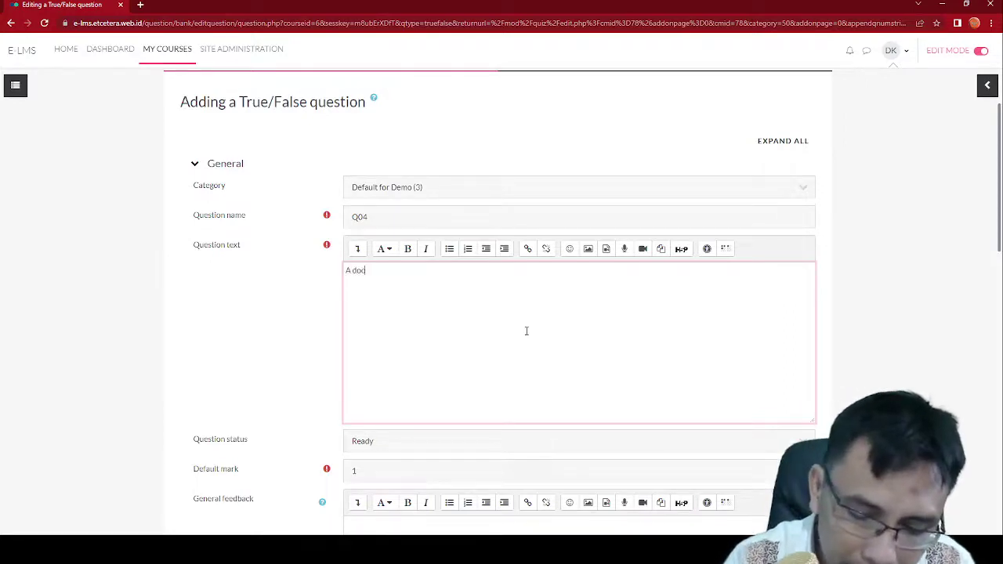
type("tor works in a restaurant")
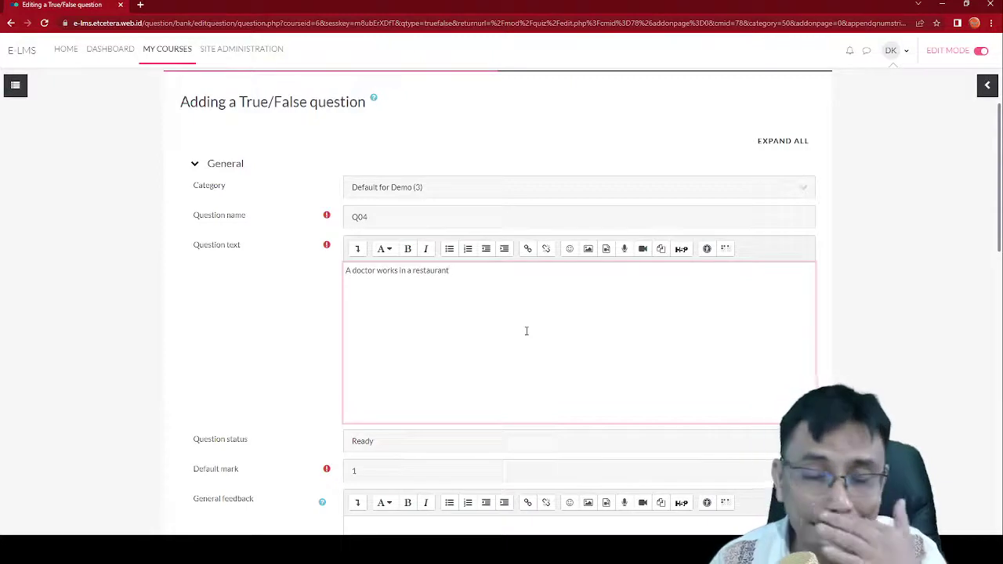
Step: Set the True/False question's correct answer to True
scroll(526, 331, "down", 1)
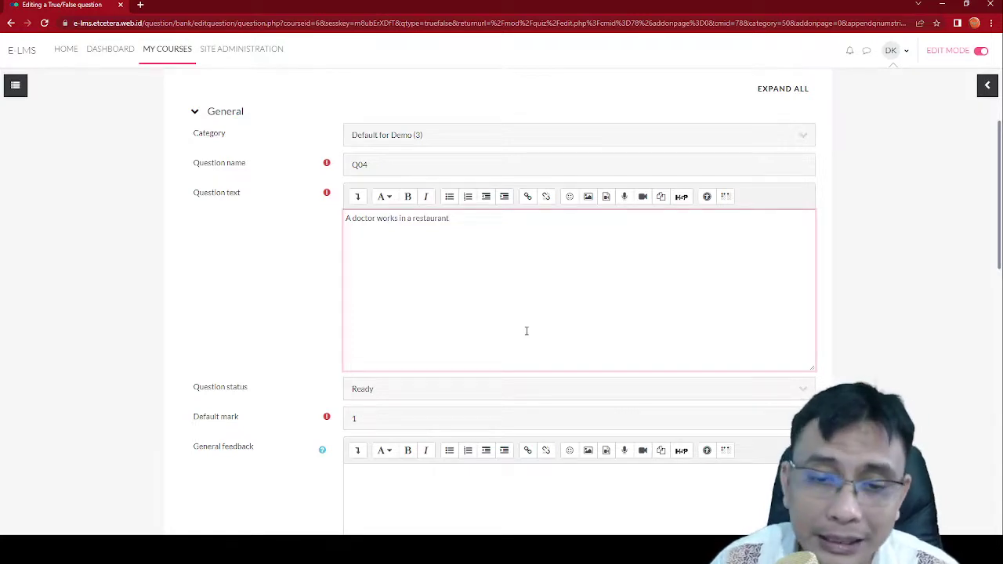
scroll(526, 331, "down", 3)
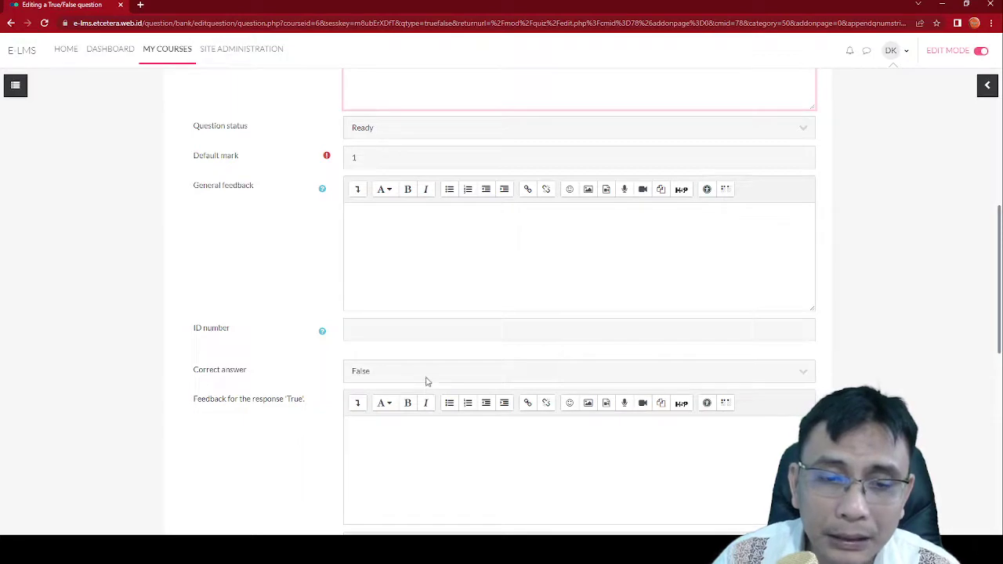
scroll(425, 376, "down", 1)
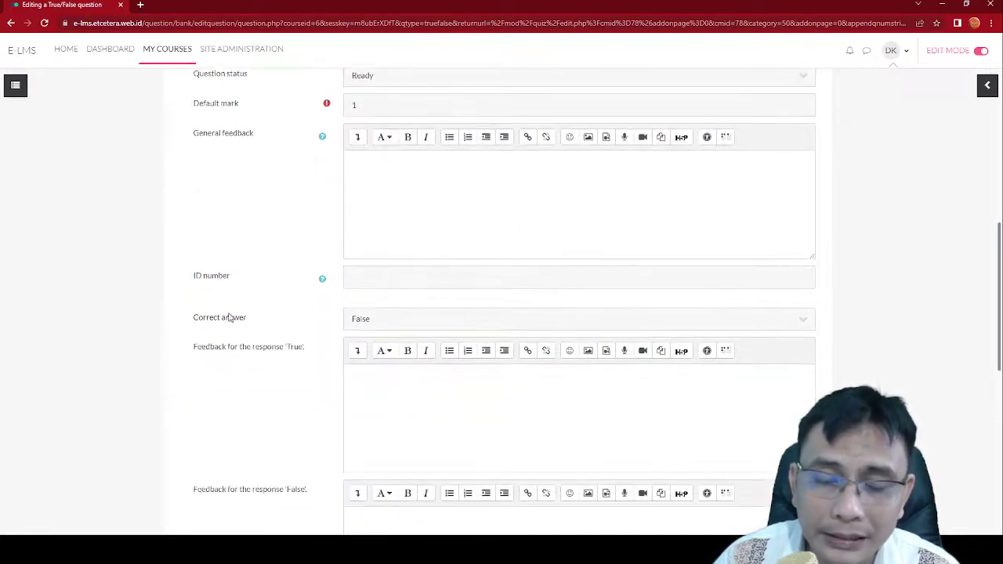
left_click(372, 329)
left_click(369, 349)
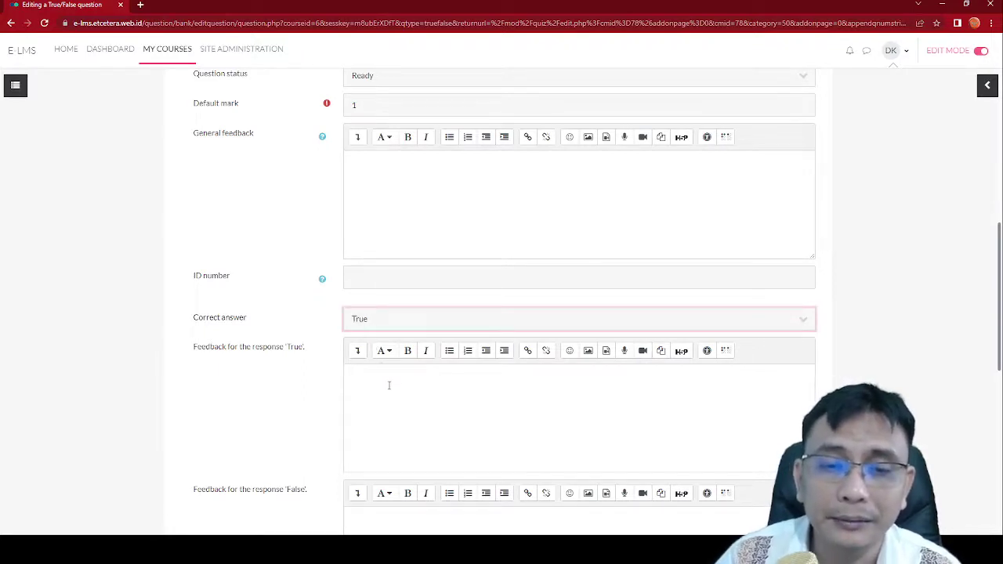
Step: Set the correct answer to False and save the True/False question
left_click(400, 325)
left_click(398, 340)
left_click(295, 309)
scroll(369, 369, "down", 1)
scroll(368, 369, "down", 6)
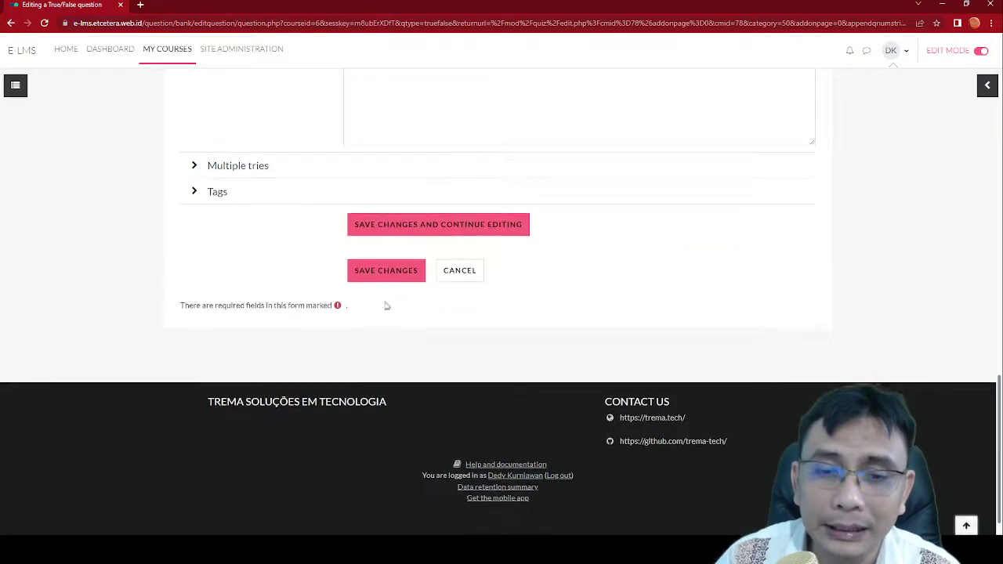
left_click(392, 271)
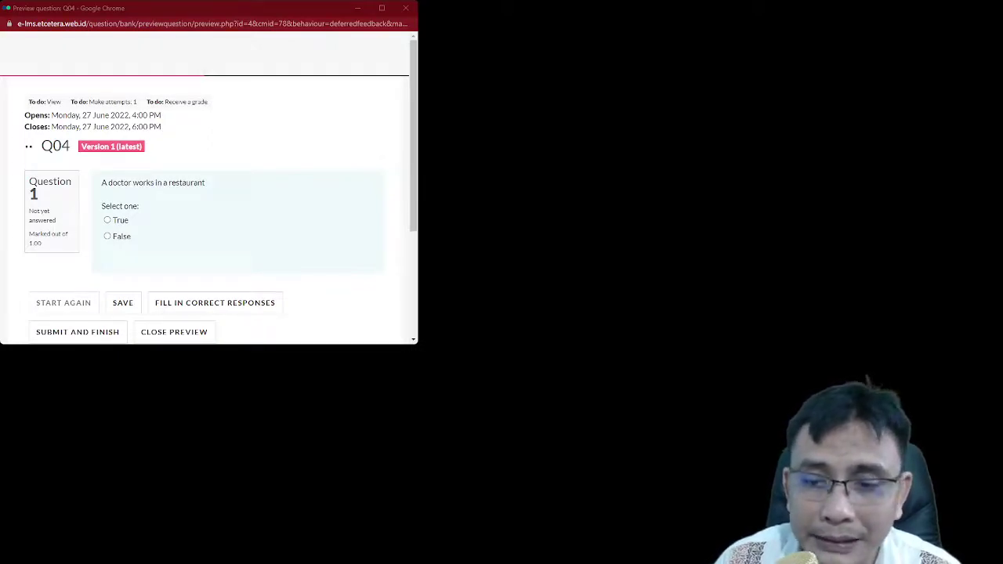
Step: Test question Q04 in its preview by submitting the answer False, review the result, and close the preview
left_click(109, 239)
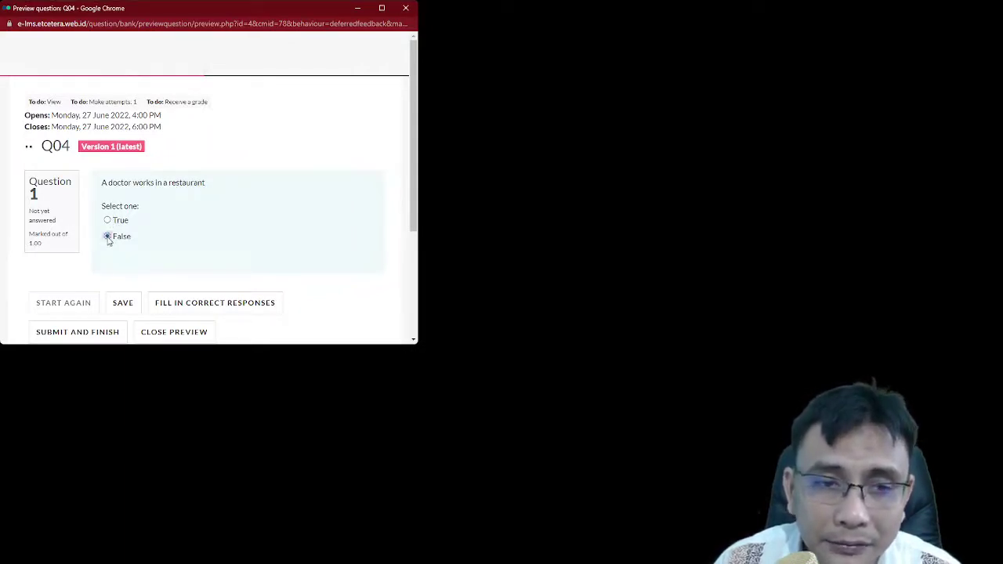
left_click(117, 332)
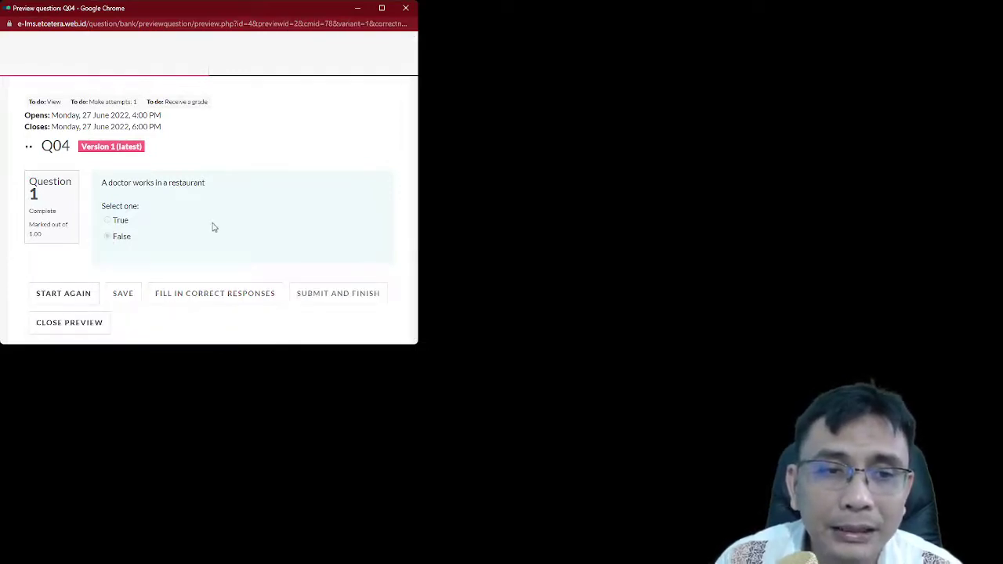
scroll(213, 227, "down", 2)
scroll(215, 227, "up", 2)
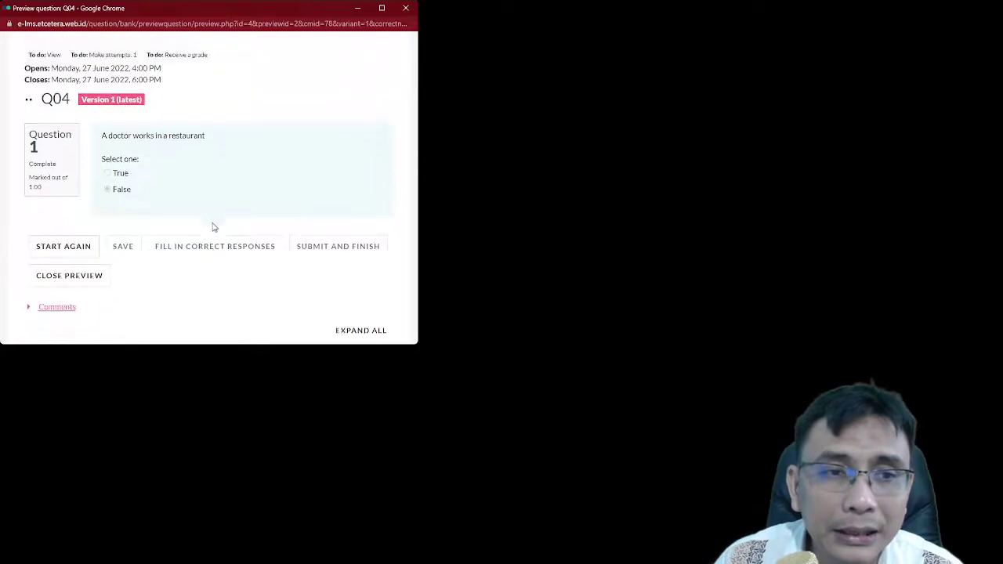
scroll(223, 208, "down", 2)
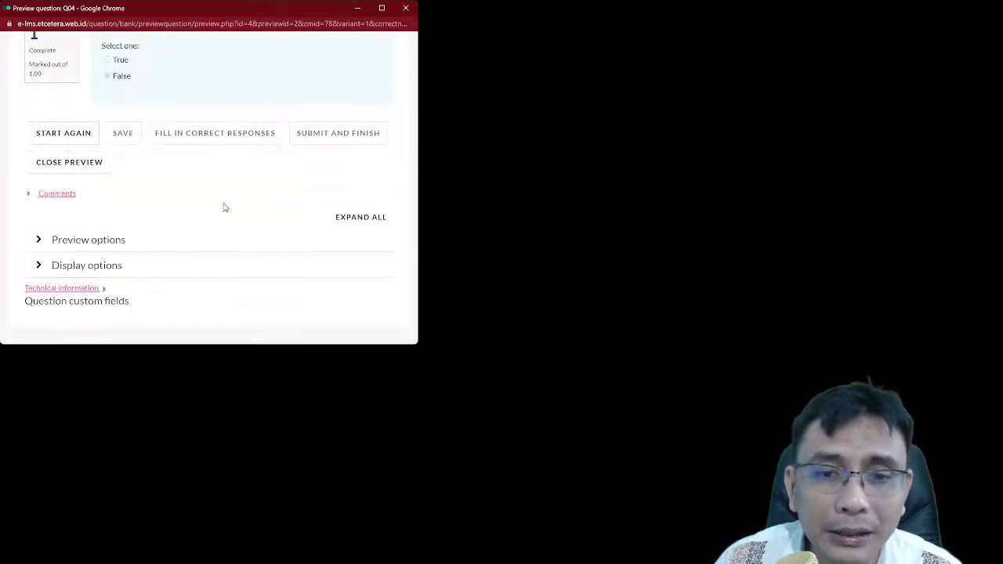
scroll(223, 208, "up", 2)
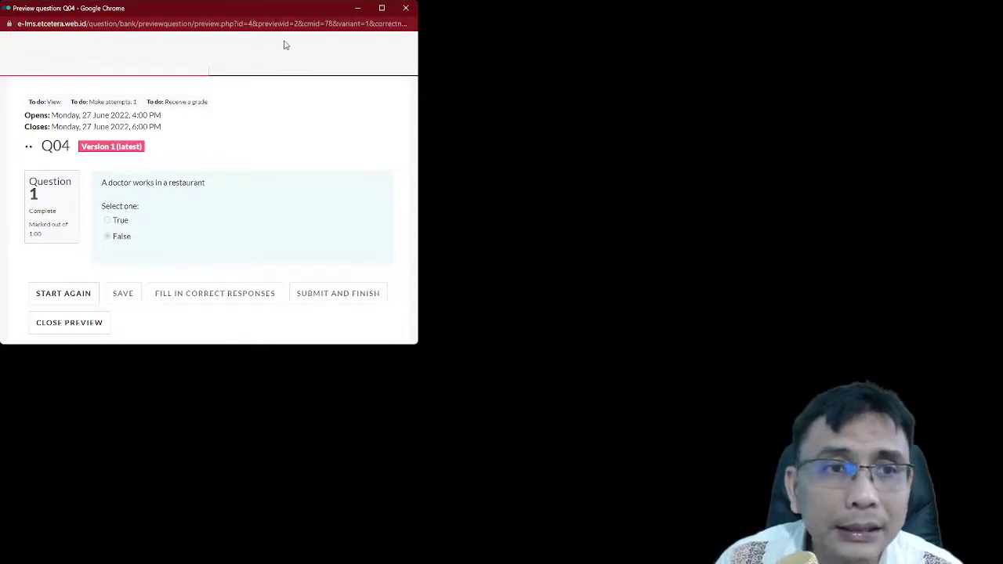
left_click(406, 9)
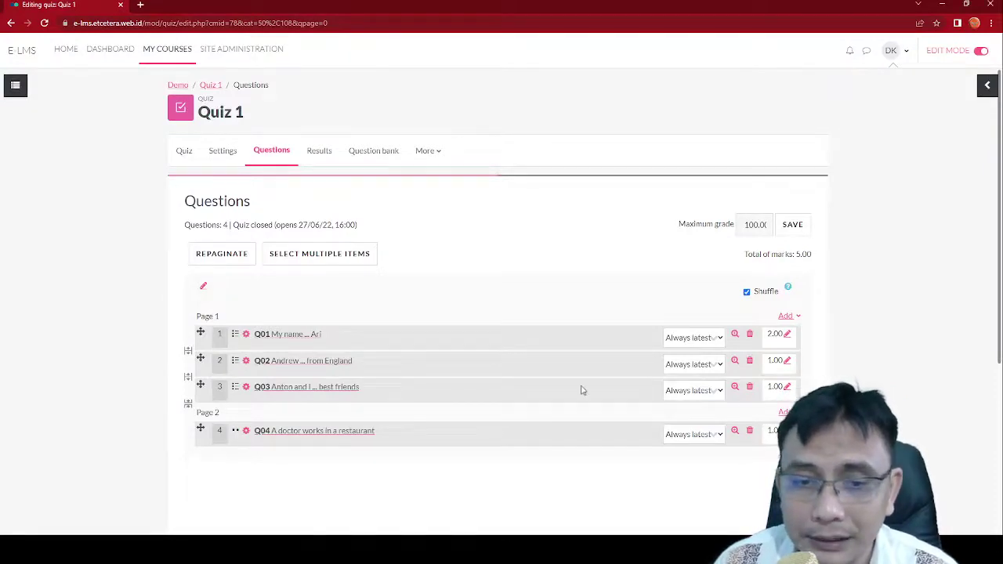
Step: Add a new Matching question after Q04 on page 2 of the quiz
scroll(580, 392, "down", 3)
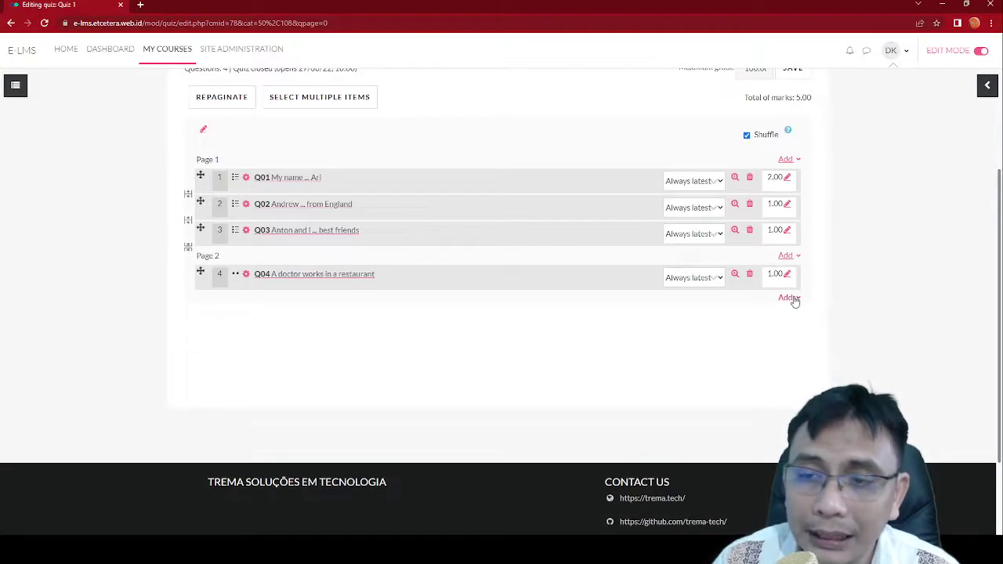
left_click(789, 298)
left_click(745, 318)
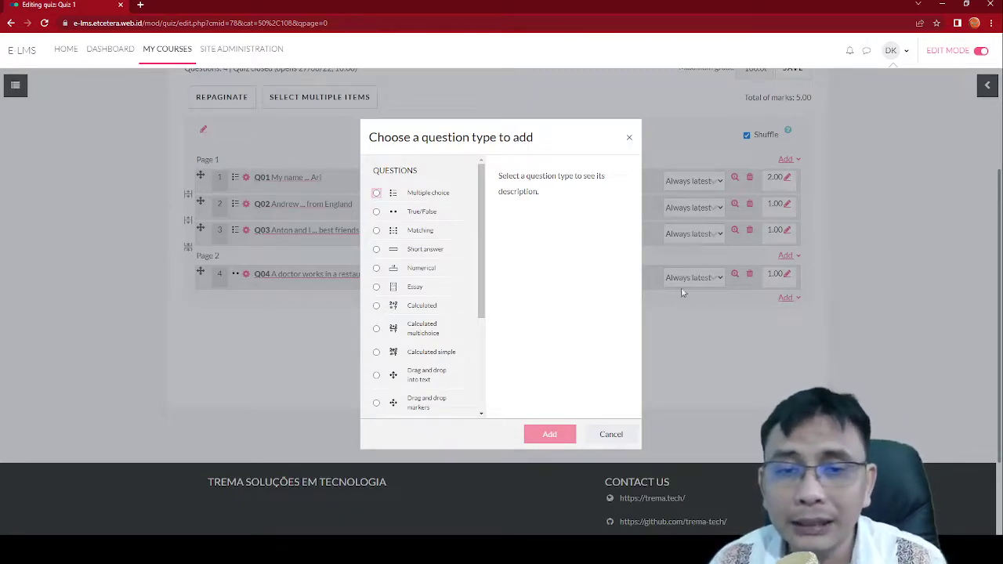
left_click(377, 231)
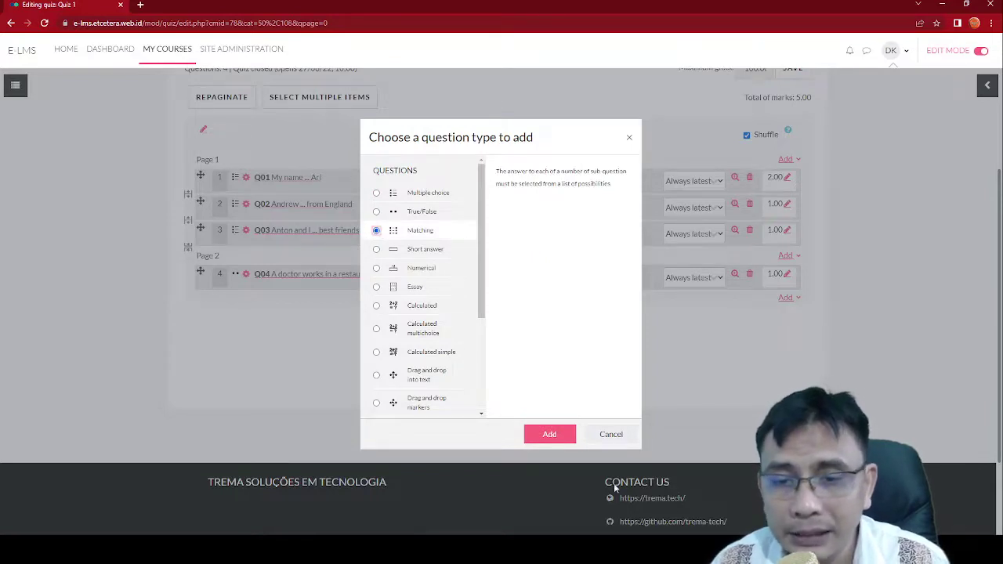
left_click(558, 437)
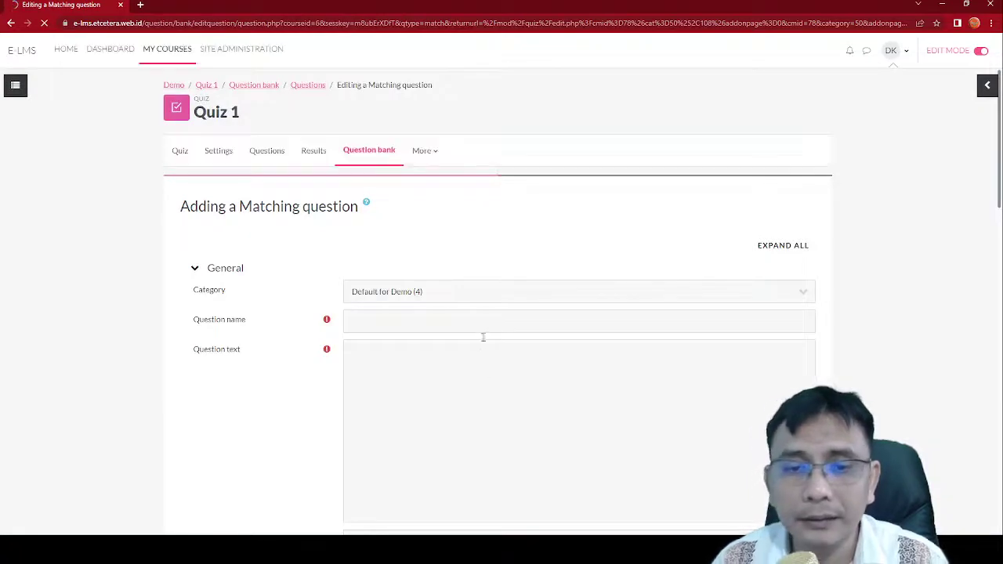
Step: Name the question Q05 and enter the question text "Match the following pronouns on the left with the correct be on the right"
left_click(484, 326)
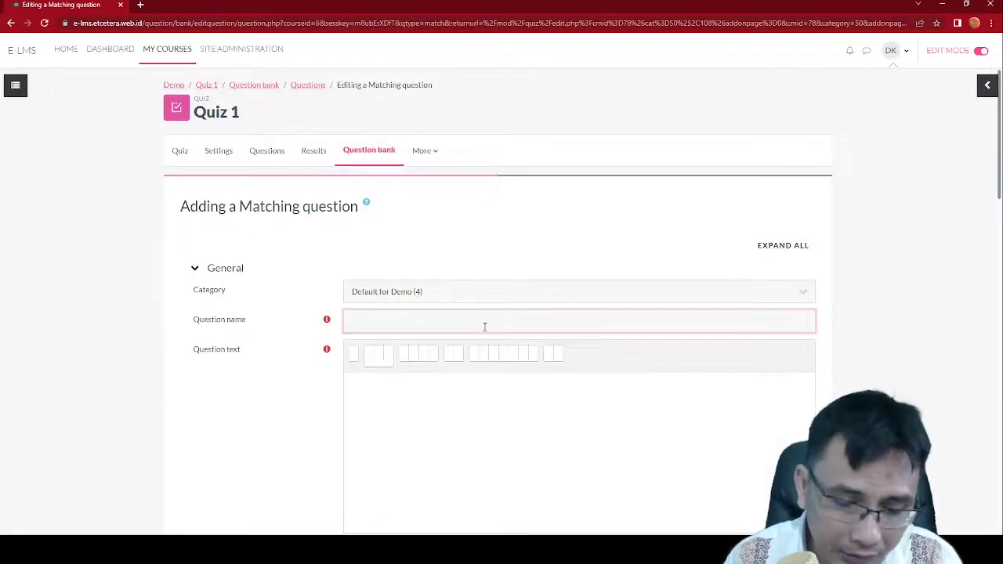
type("Q05")
left_click(422, 425)
type("Match")
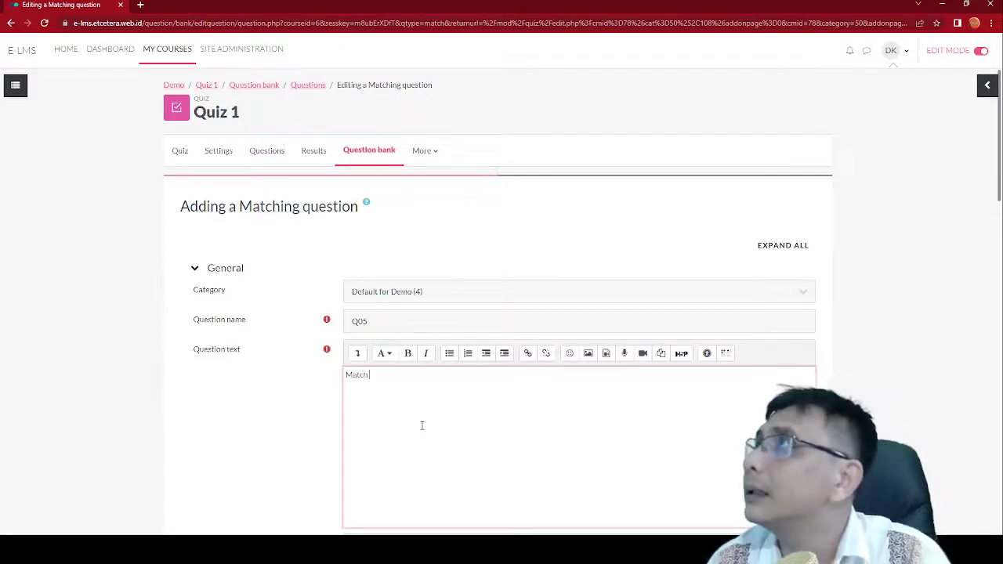
type(" the")
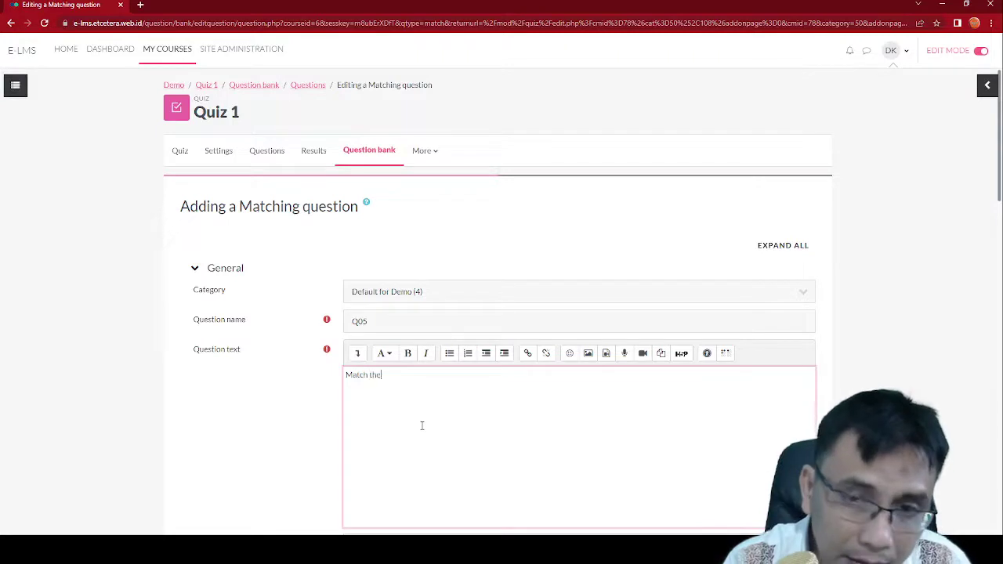
type(" follo")
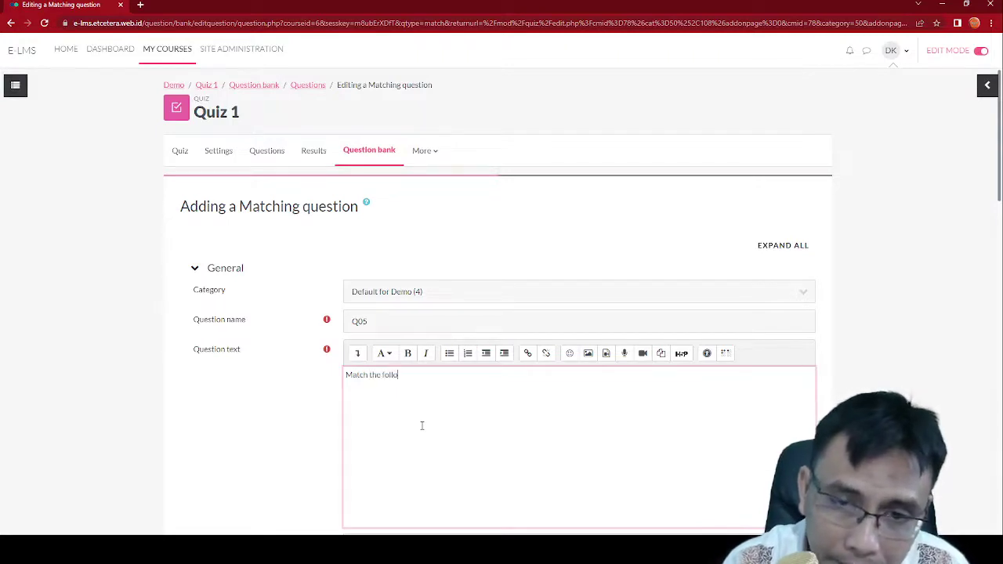
type("wing pronouns ")
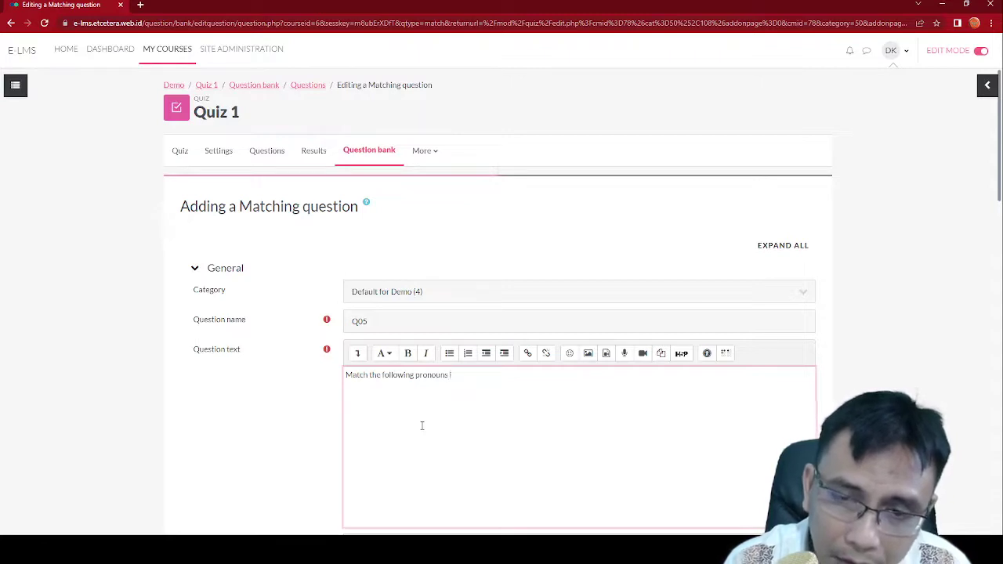
type("on the left")
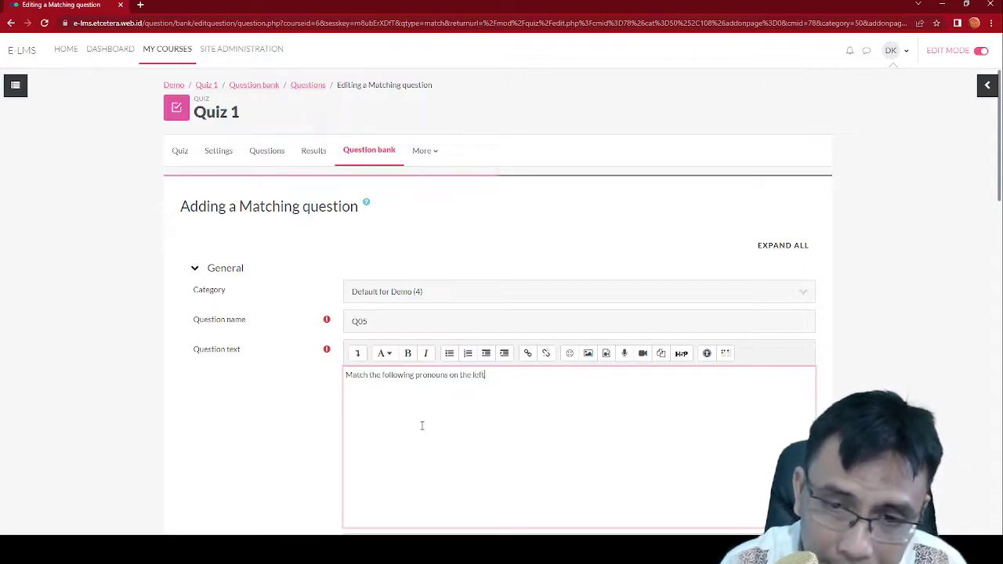
type(" with")
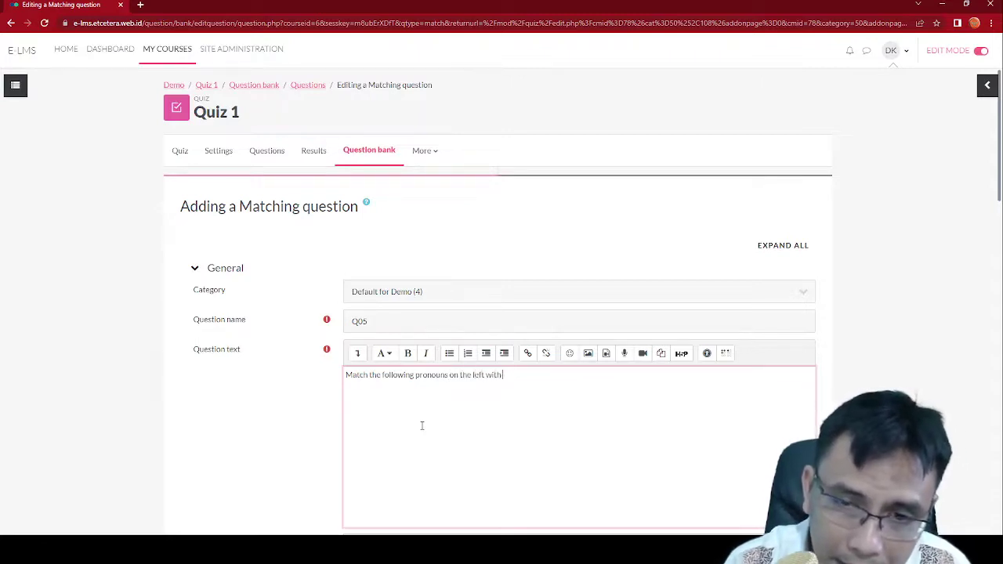
type(" the correct")
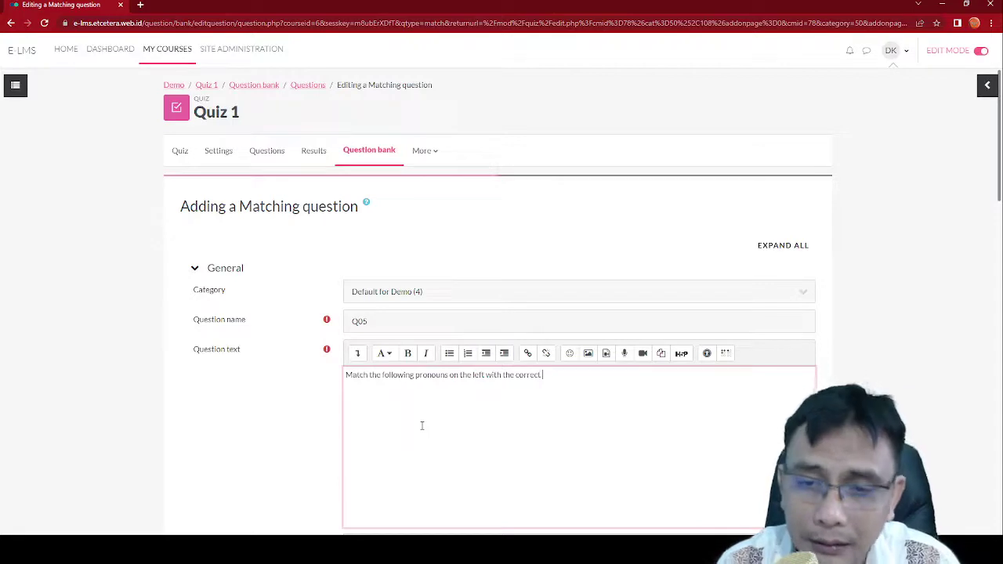
type("be")
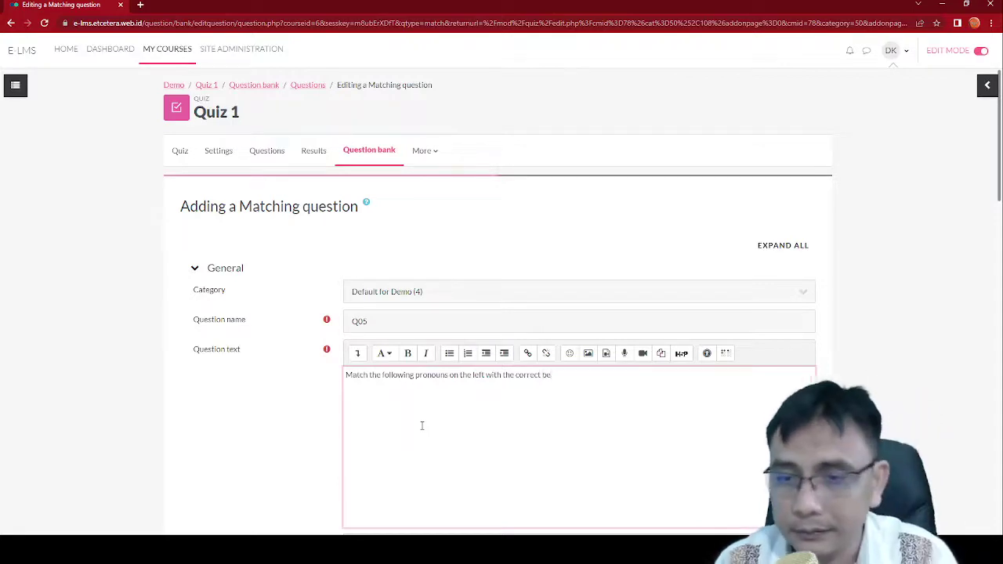
type(" on the ight")
scroll(456, 358, "down", 3)
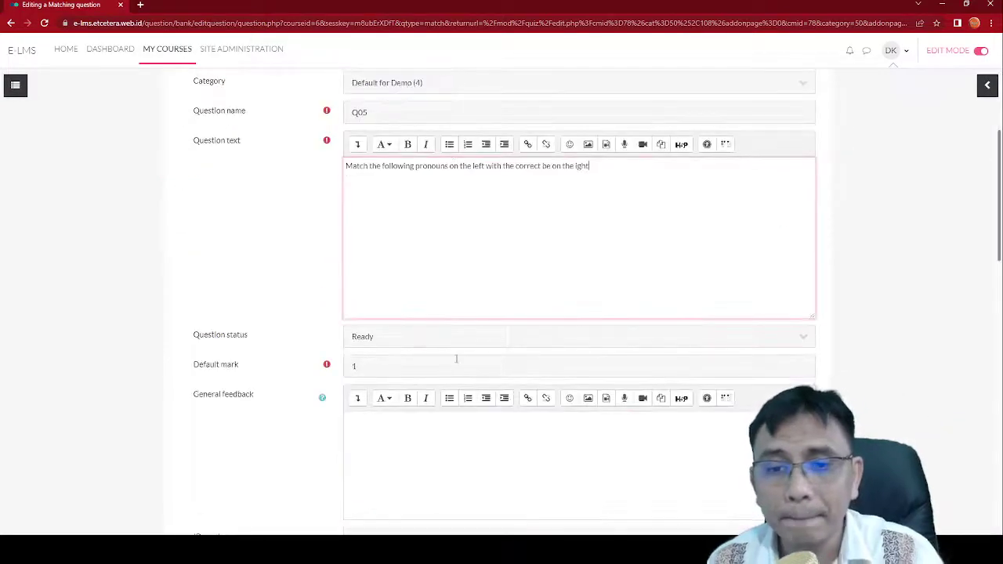
left_click(575, 166)
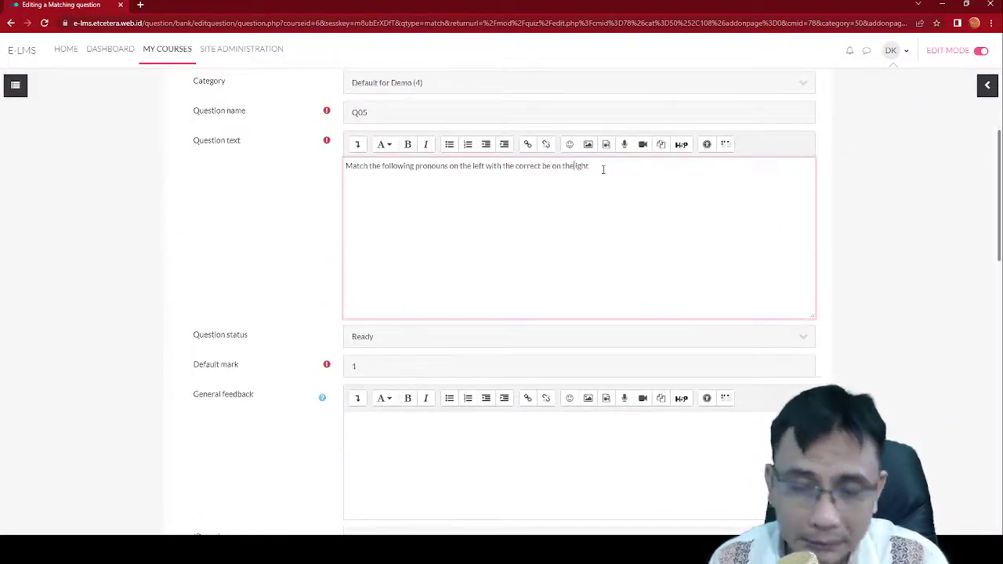
type("r")
Step: Fill in the first matching pair with "I" as Question 1 and "am" as its answer
scroll(603, 171, "down", 5)
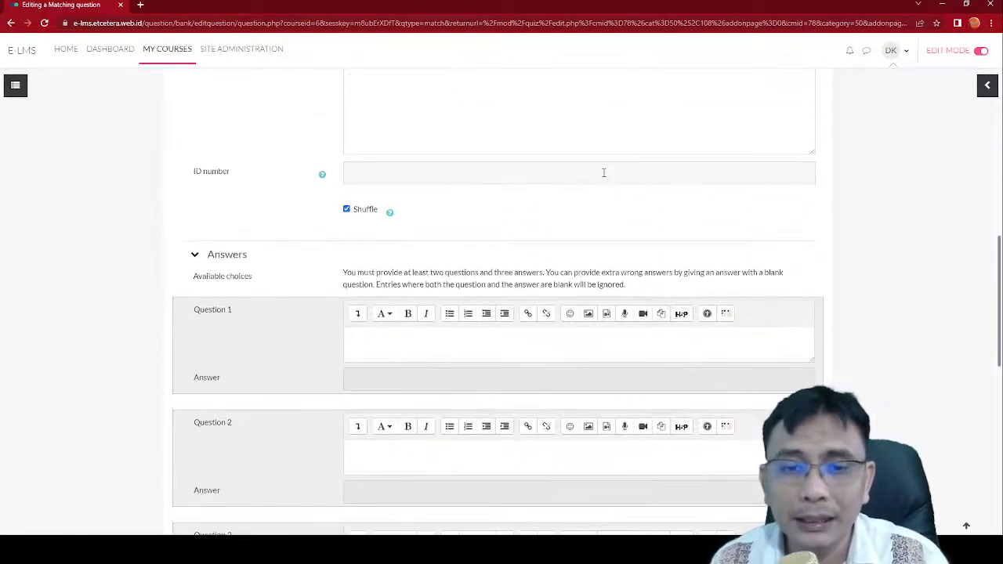
left_click(486, 338)
scroll(486, 339, "down", 1)
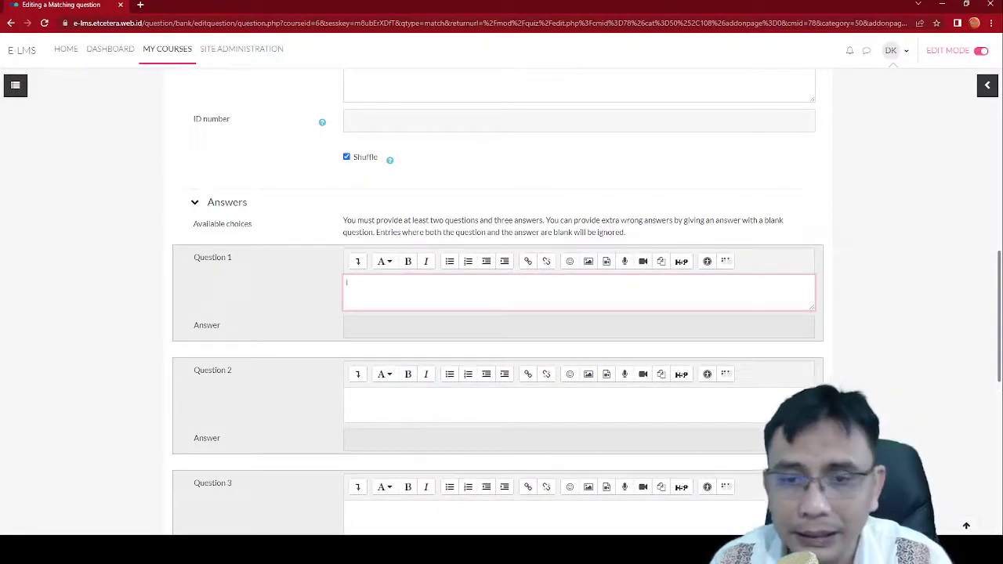
left_click(632, 330)
type("a")
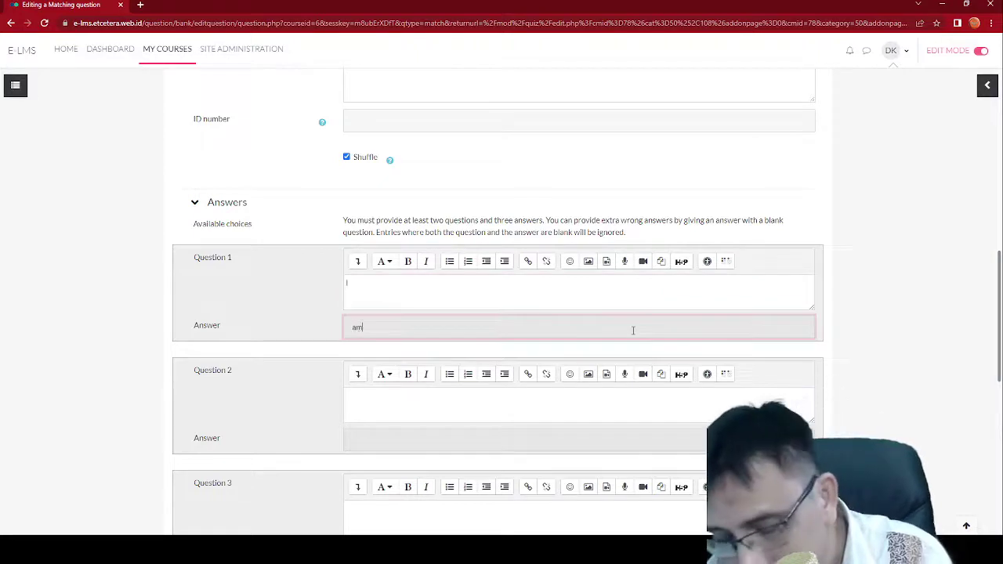
type("m")
Step: Fill in the next two matching pairs: Question 2 "You" with answer "are", and Question 3 "She" with answer "is"
scroll(329, 350, "down", 2)
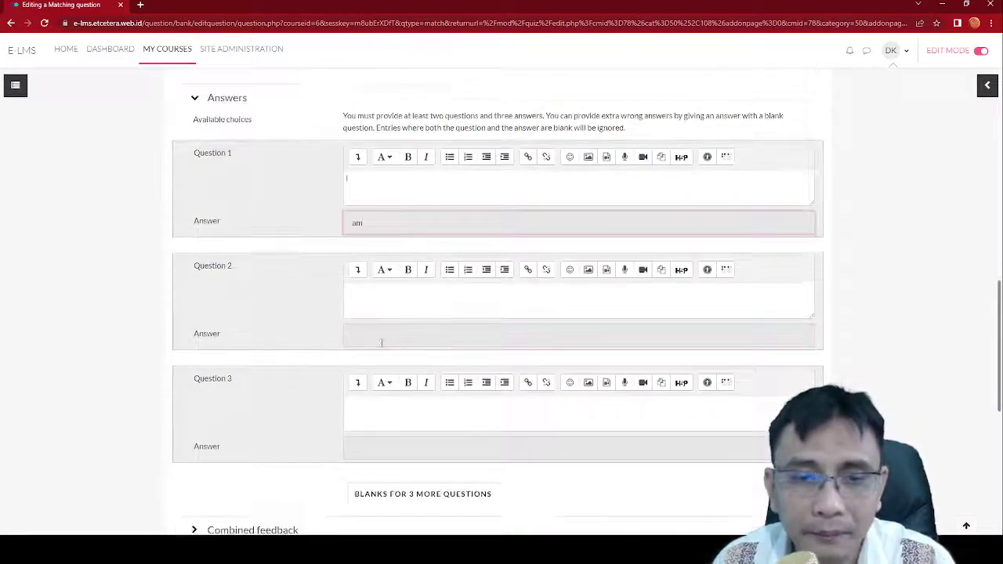
left_click(384, 297)
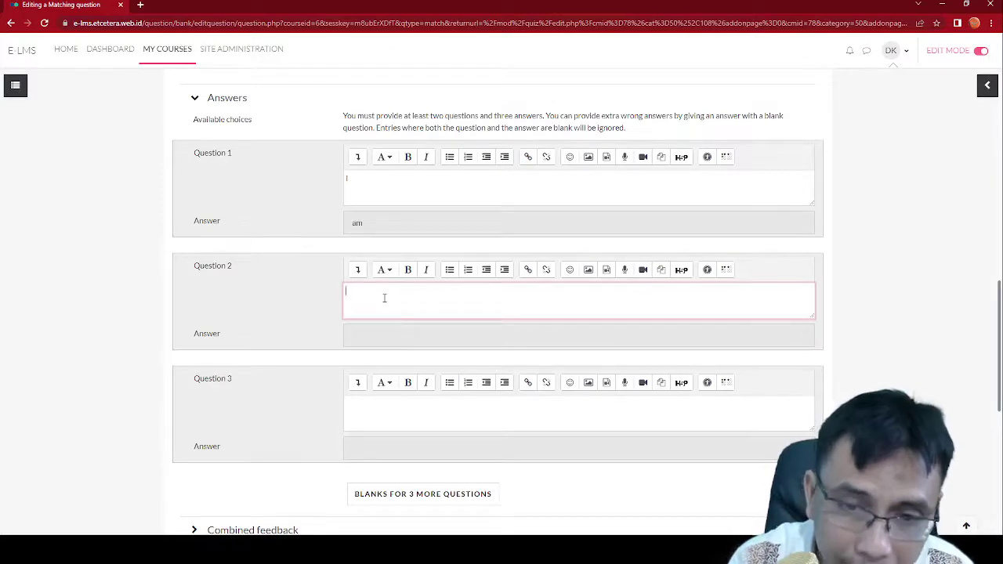
type("You")
left_click(406, 334)
type("are")
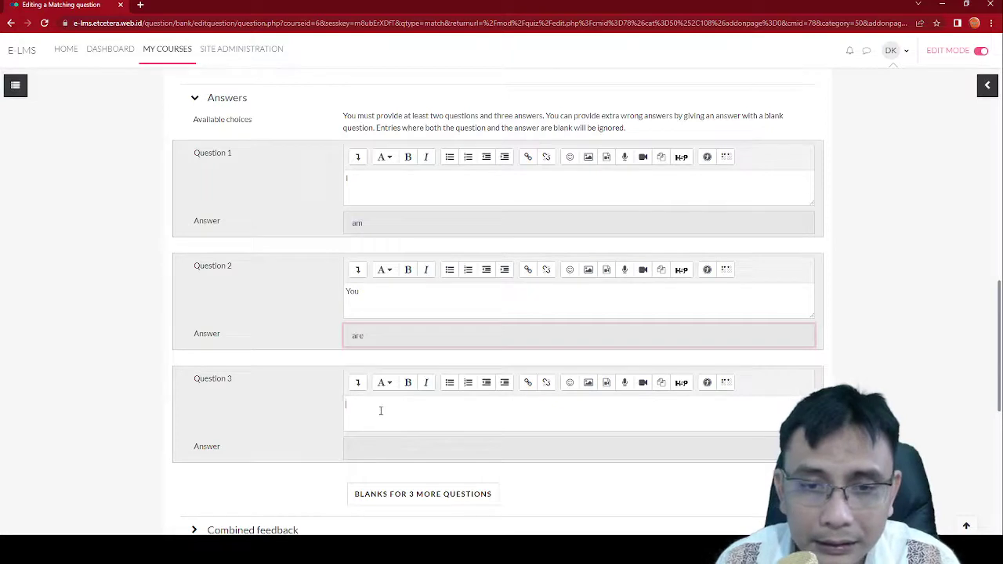
left_click(380, 411)
type("She")
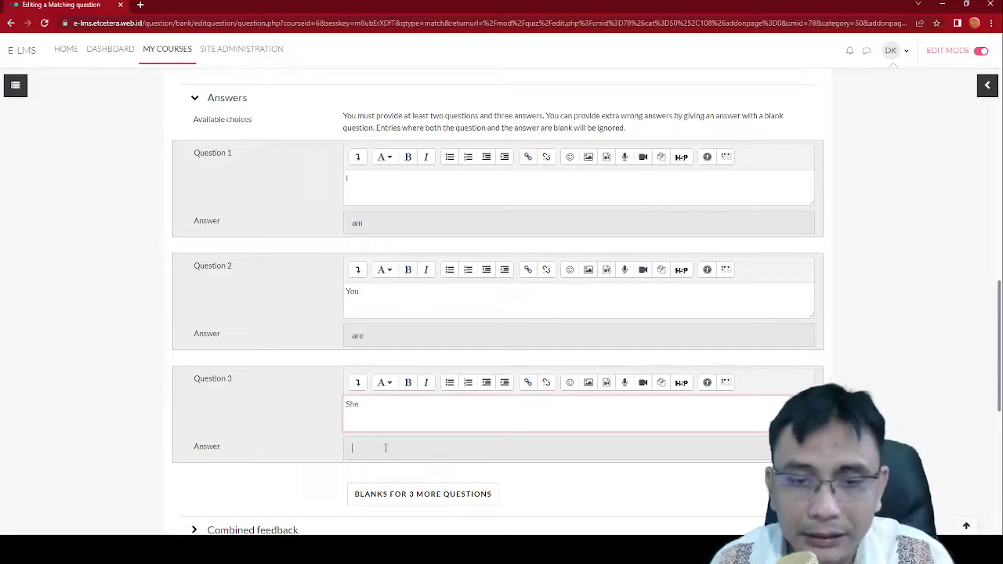
type("is")
Step: Add blanks for three more questions to the Matching question's answers
scroll(453, 397, "down", 1)
scroll(453, 397, "down", 2)
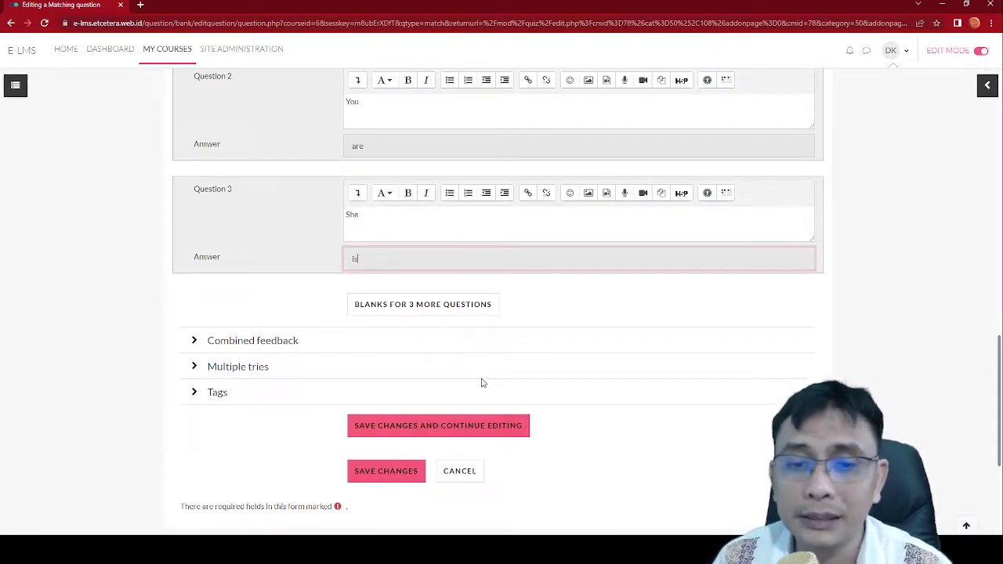
left_click(439, 309)
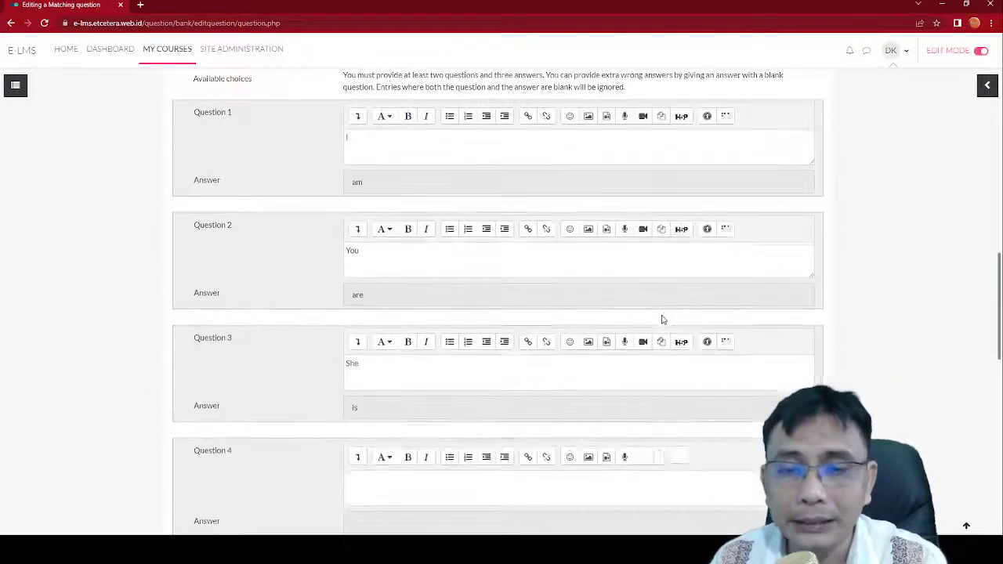
scroll(662, 317, "down", 3)
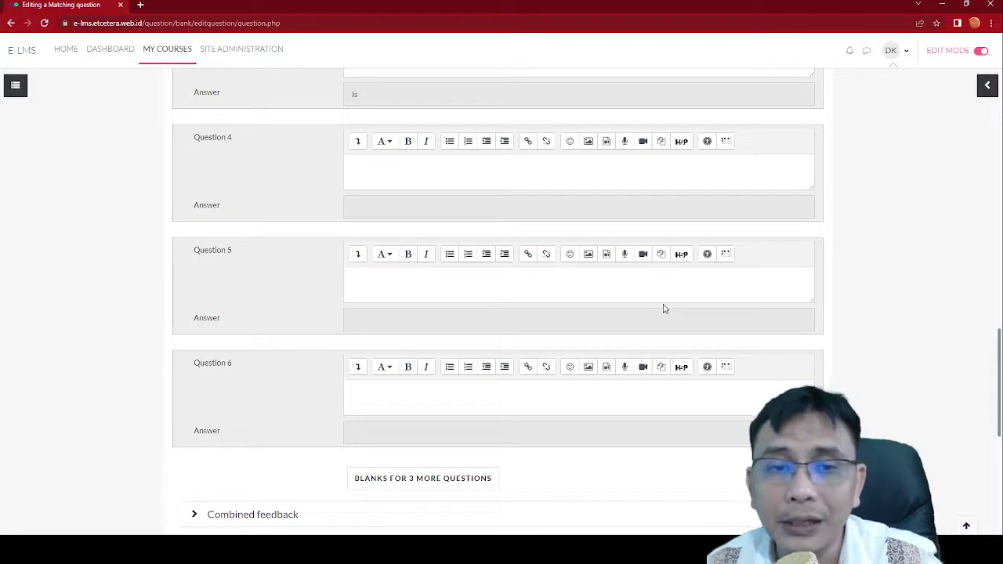
scroll(663, 308, "up", 2)
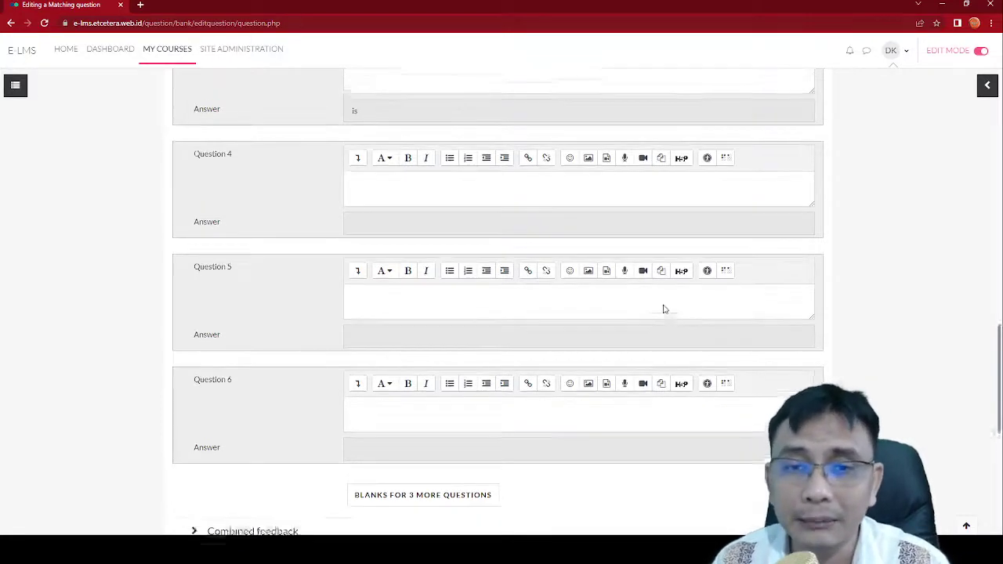
Step: Add "be" as an extra wrong answer for Question 4, leaving its question text blank
left_click(461, 318)
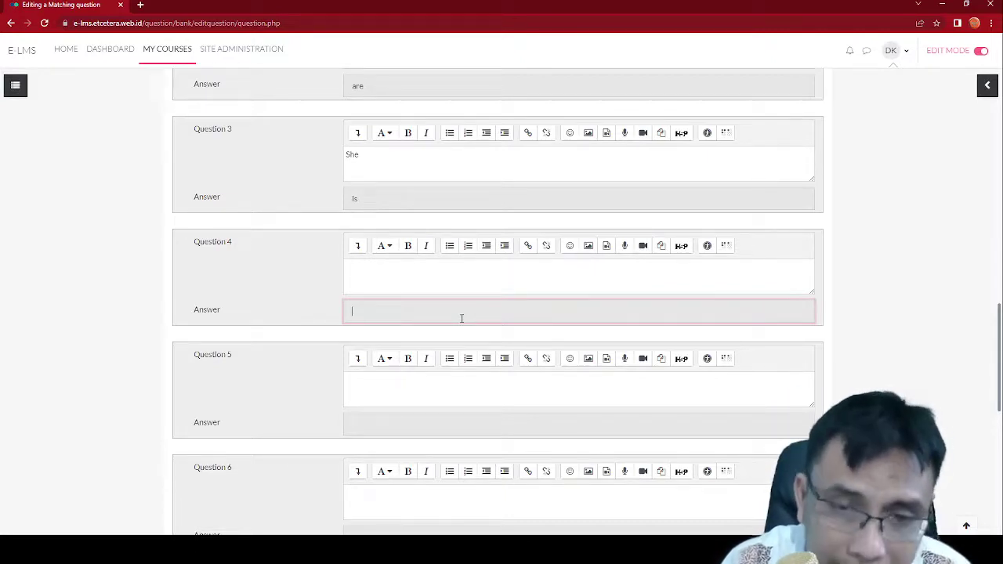
type("be")
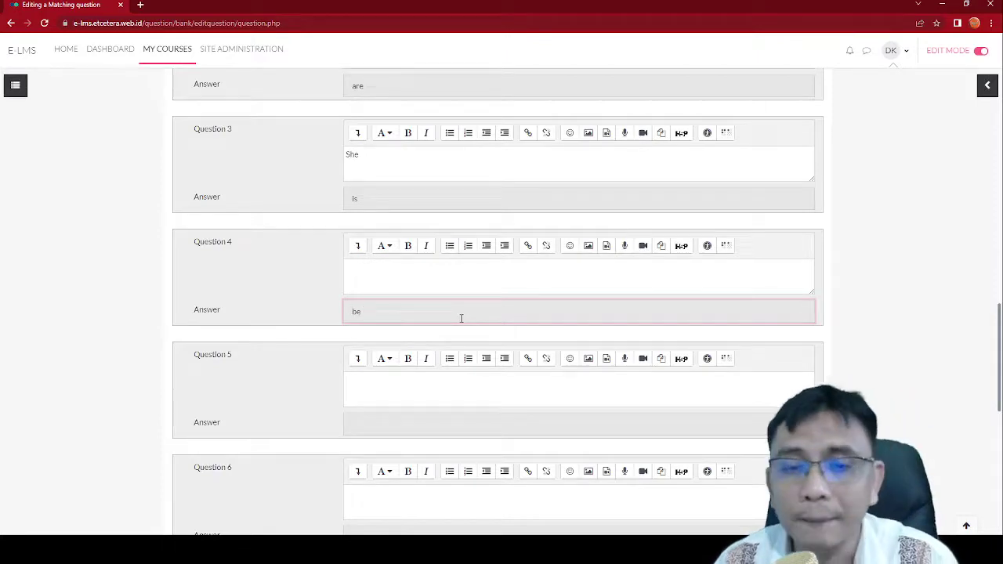
scroll(518, 276, "up", 2)
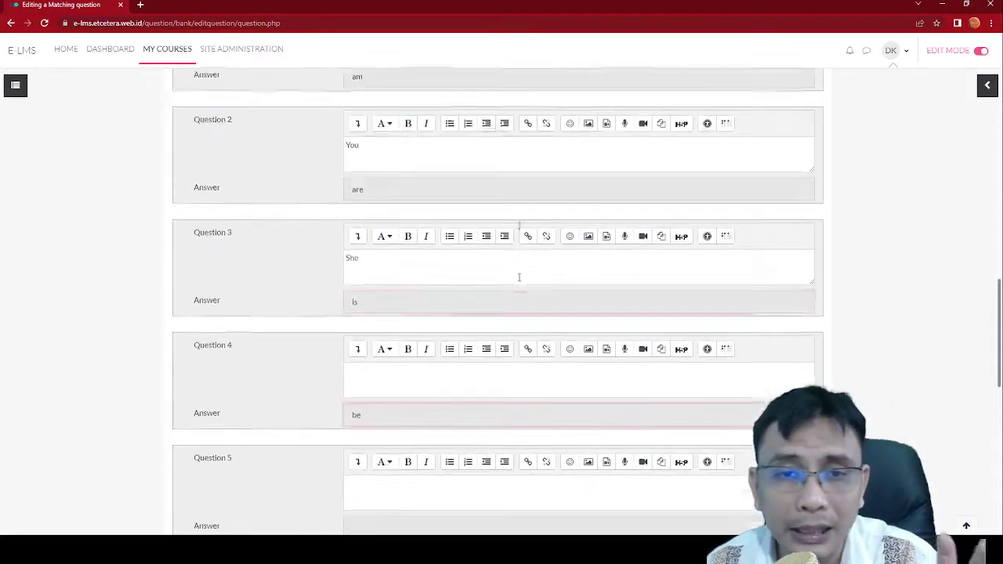
scroll(519, 277, "down", 2)
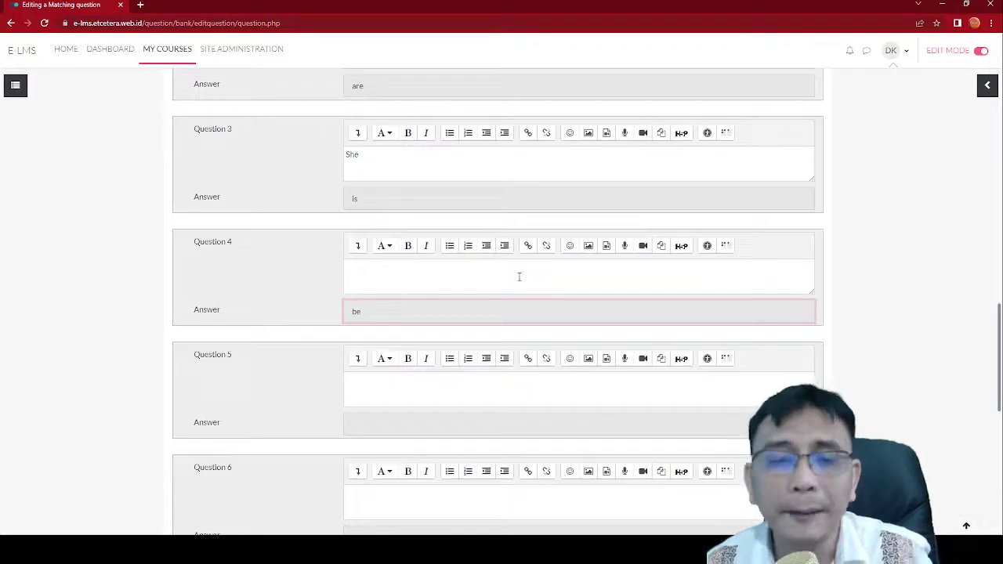
left_click(374, 268)
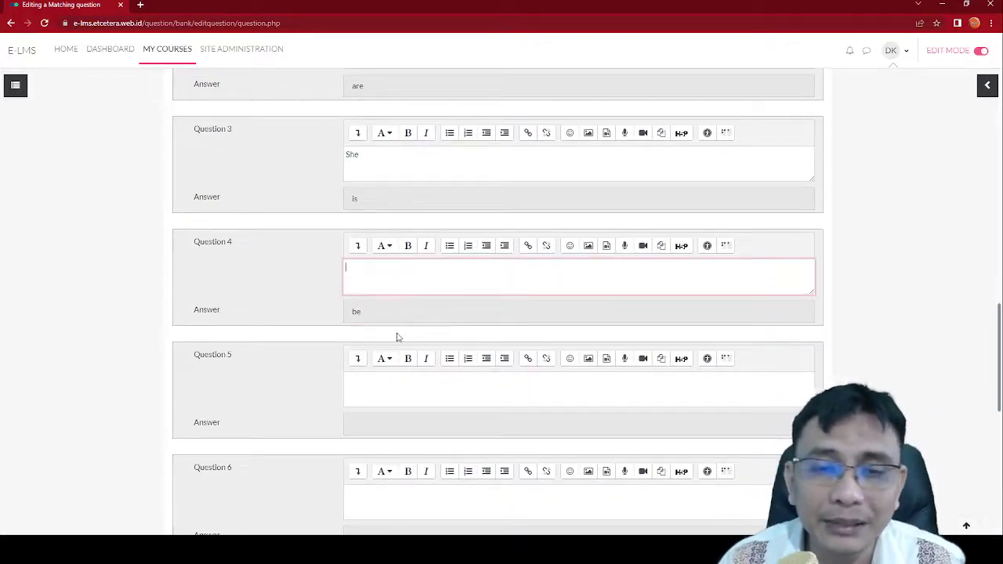
Step: Save the Matching question Q05 and return to the quiz's question list
scroll(398, 325, "down", 3)
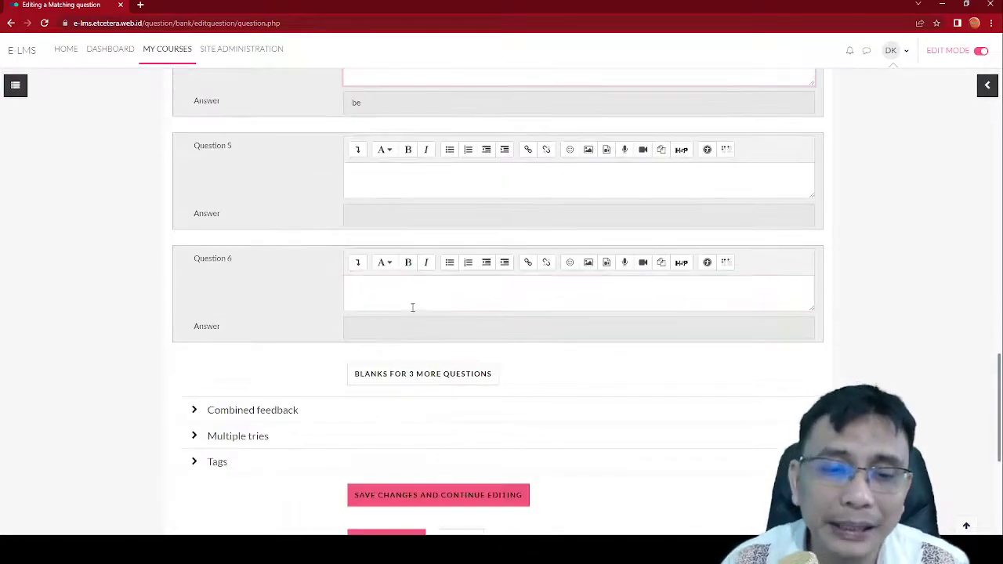
scroll(488, 510, "down", 3)
left_click(409, 387)
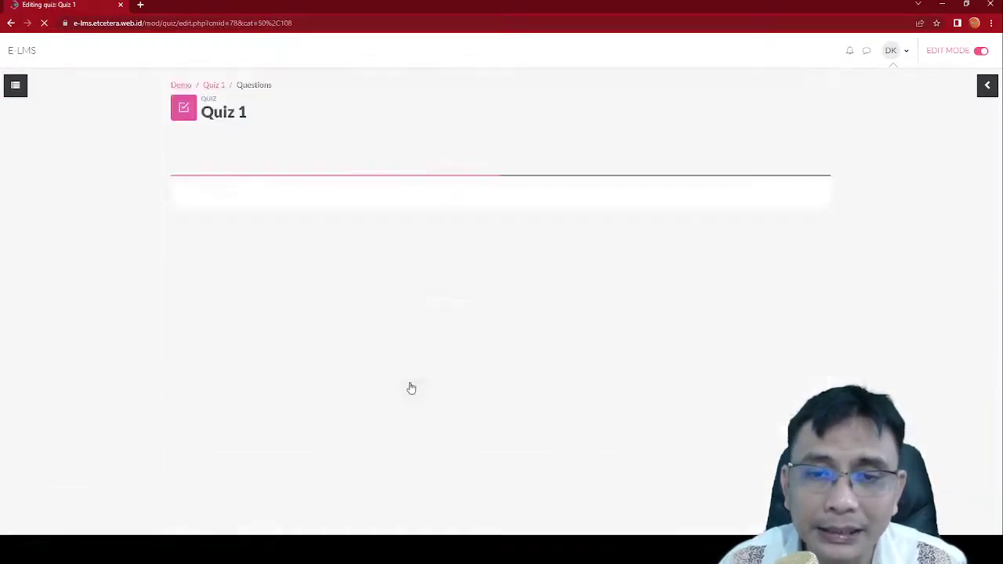
Step: Test question Q05 in its preview by matching You with are, I with am and She with is, then submit and review the result
scroll(410, 387, "down", 3)
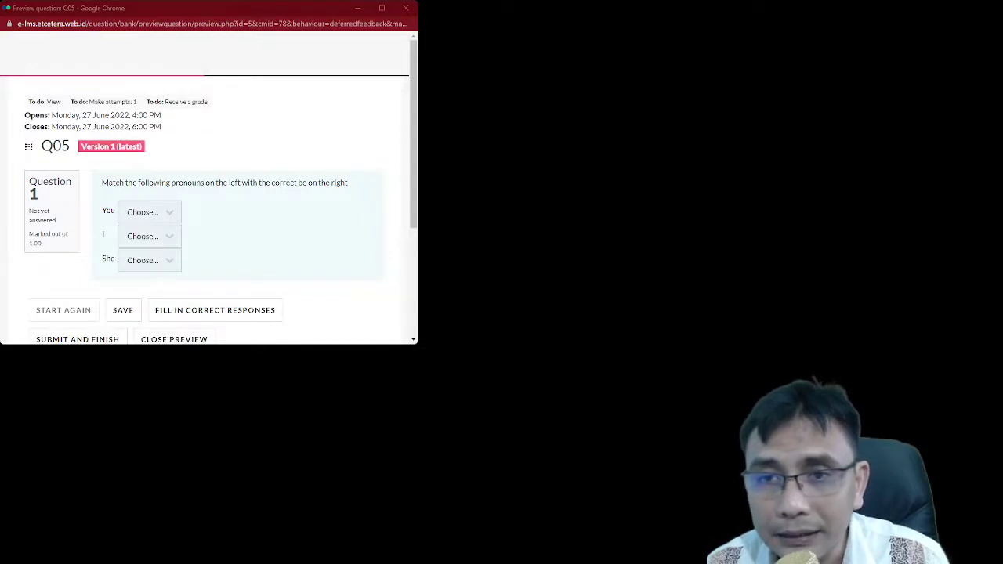
left_click(172, 217)
left_click(162, 269)
left_click(173, 237)
left_click(166, 256)
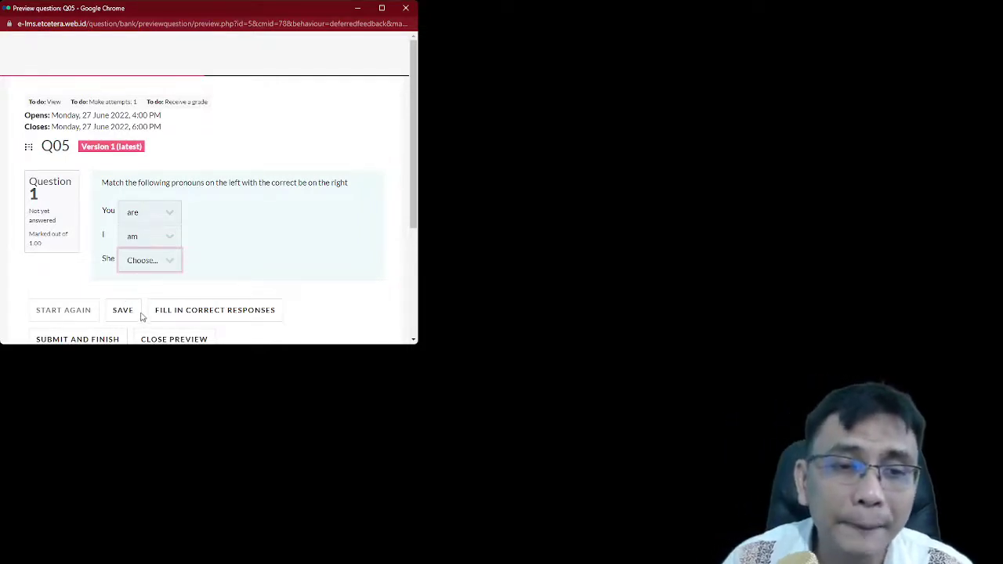
left_click(145, 298)
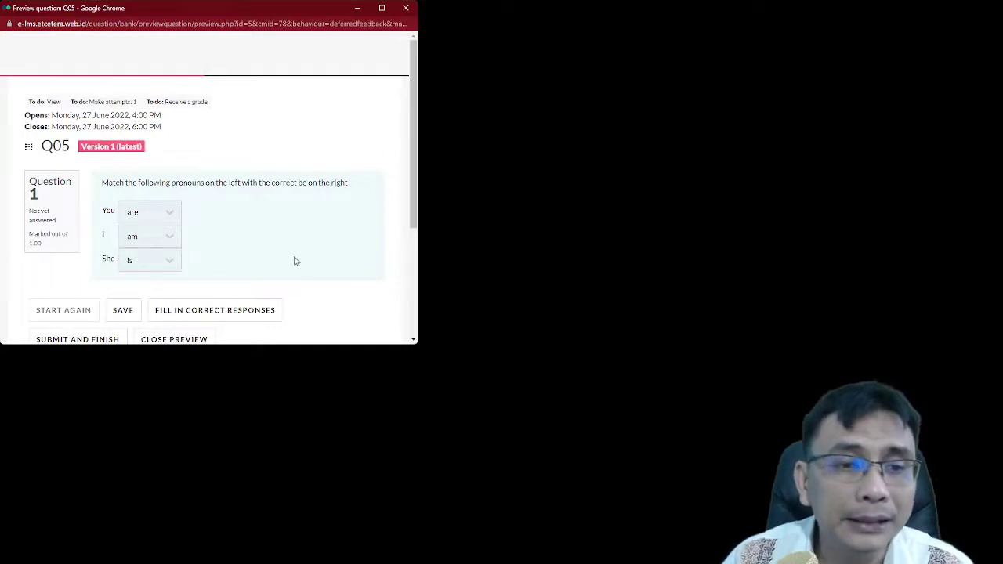
scroll(236, 251, "down", 3)
left_click(102, 193)
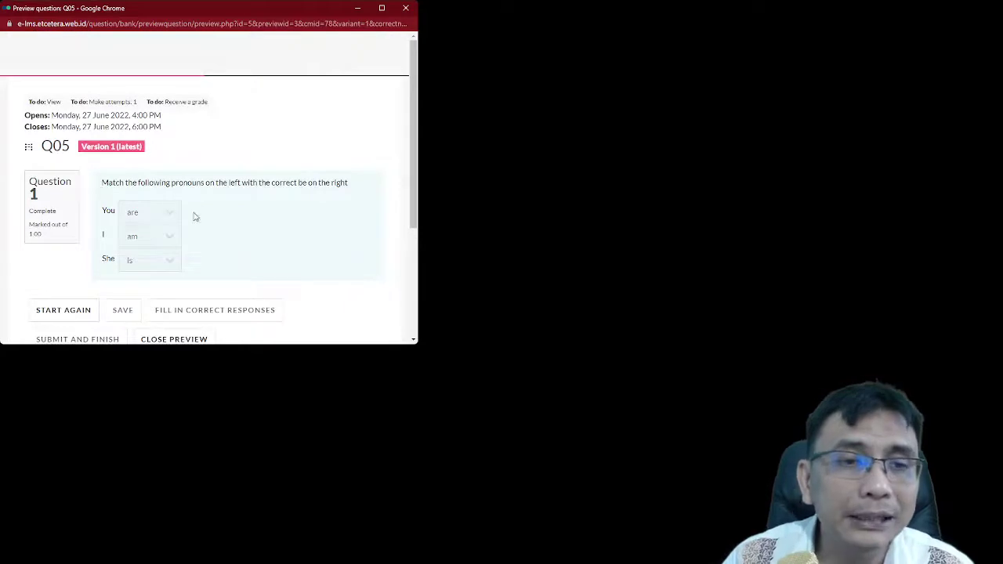
scroll(195, 217, "down", 1)
scroll(193, 215, "down", 1)
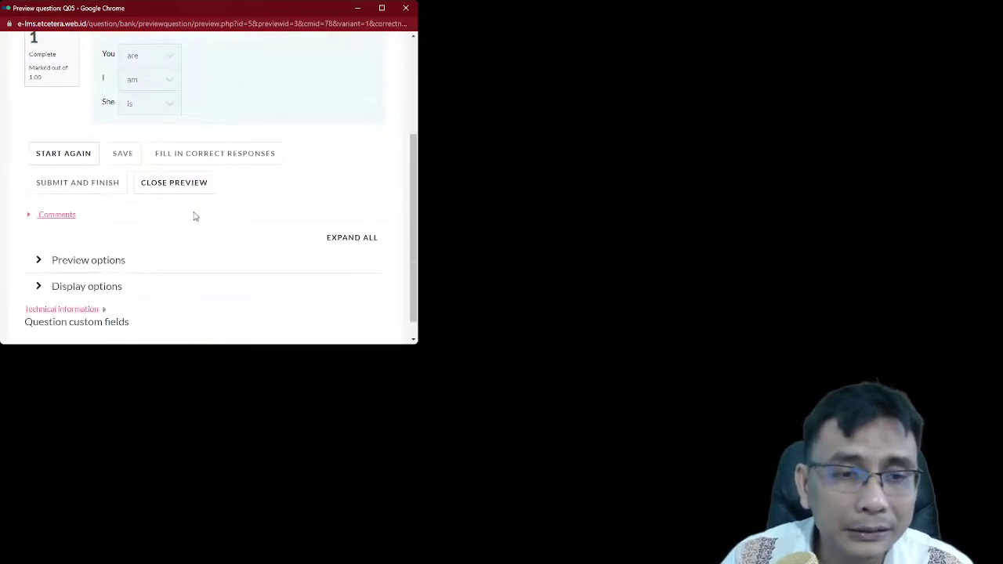
scroll(193, 217, "up", 3)
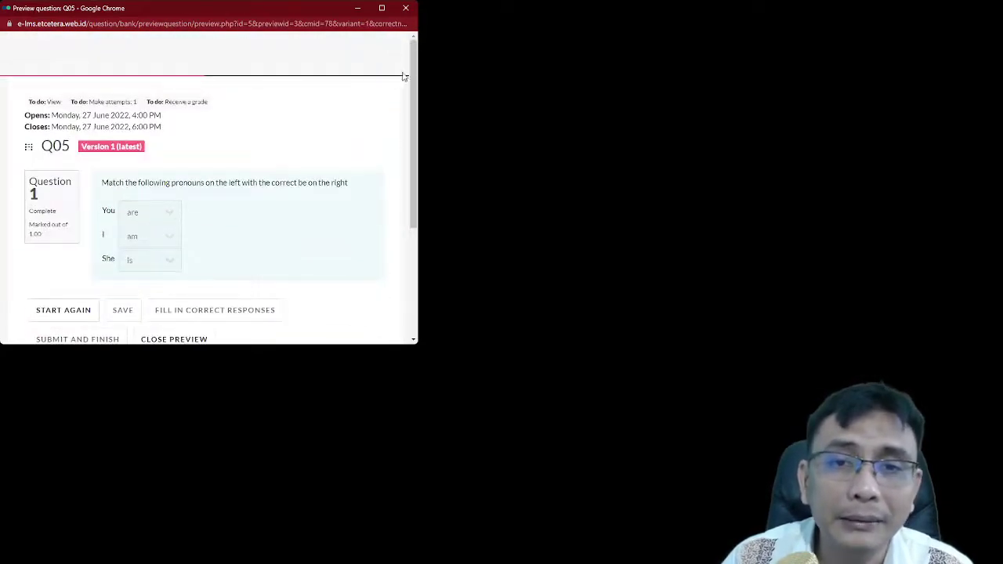
Step: Return to the quiz's question list and add a new Short answer question after Q05
key("alt+Tab")
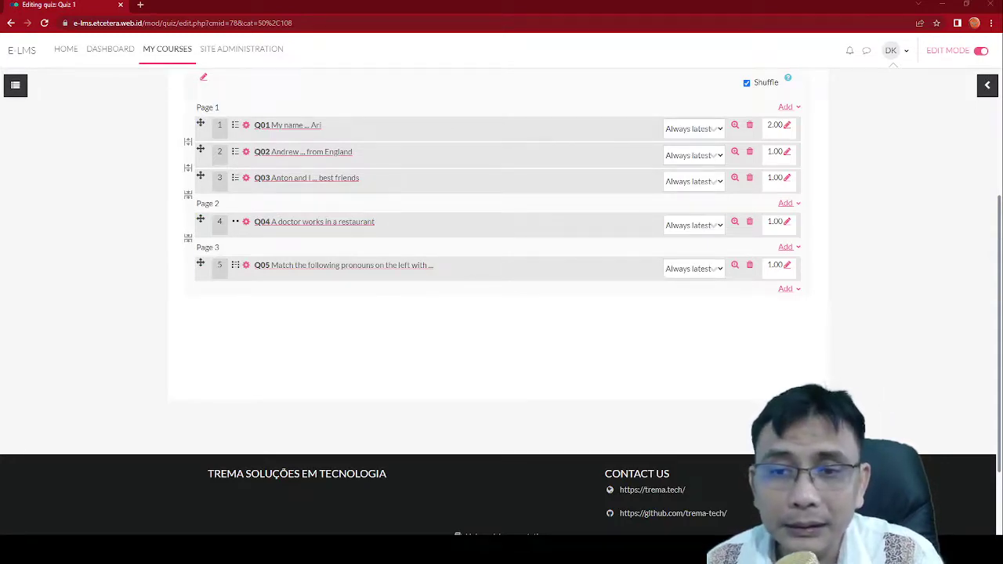
left_click(798, 290)
left_click(776, 308)
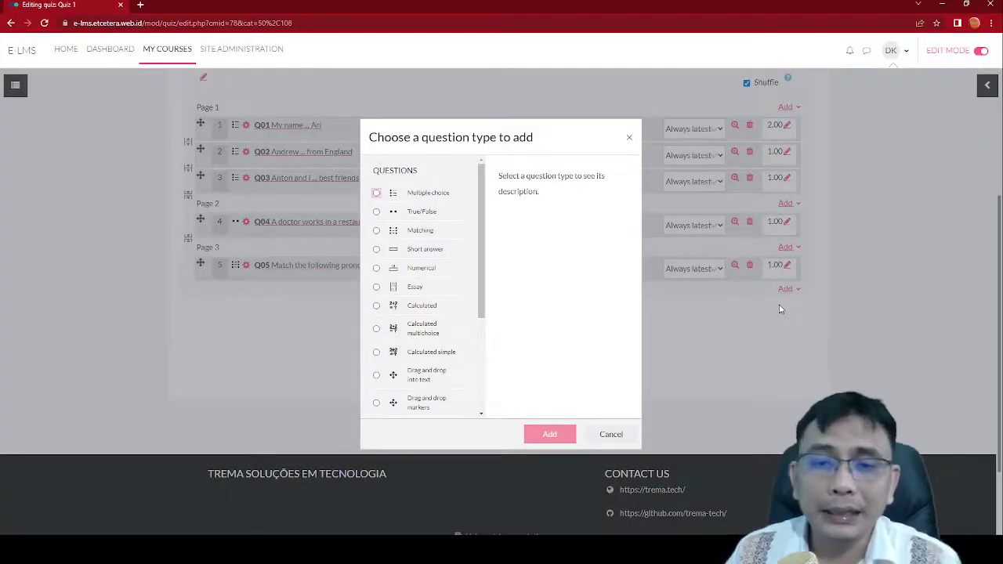
left_click(376, 249)
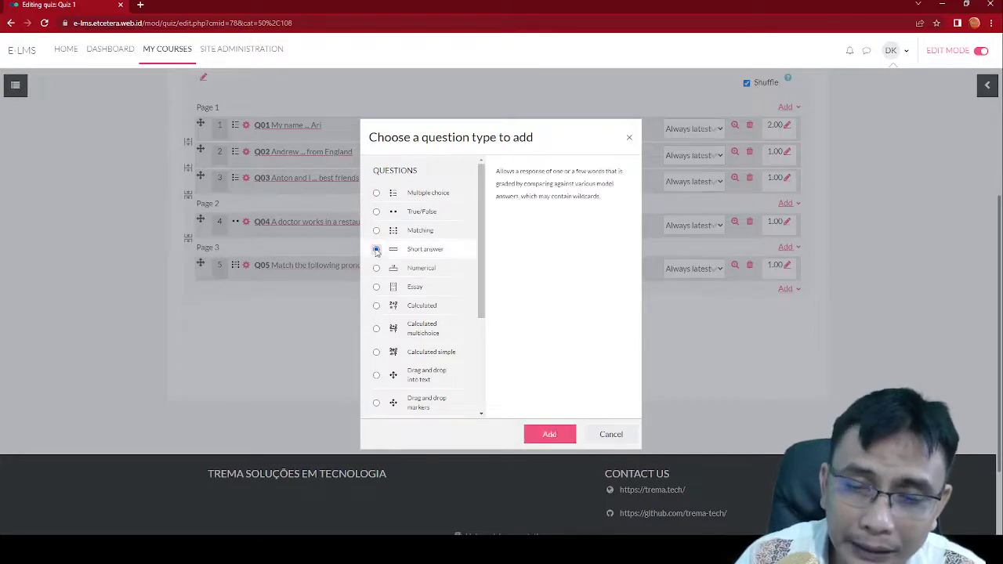
left_click(559, 438)
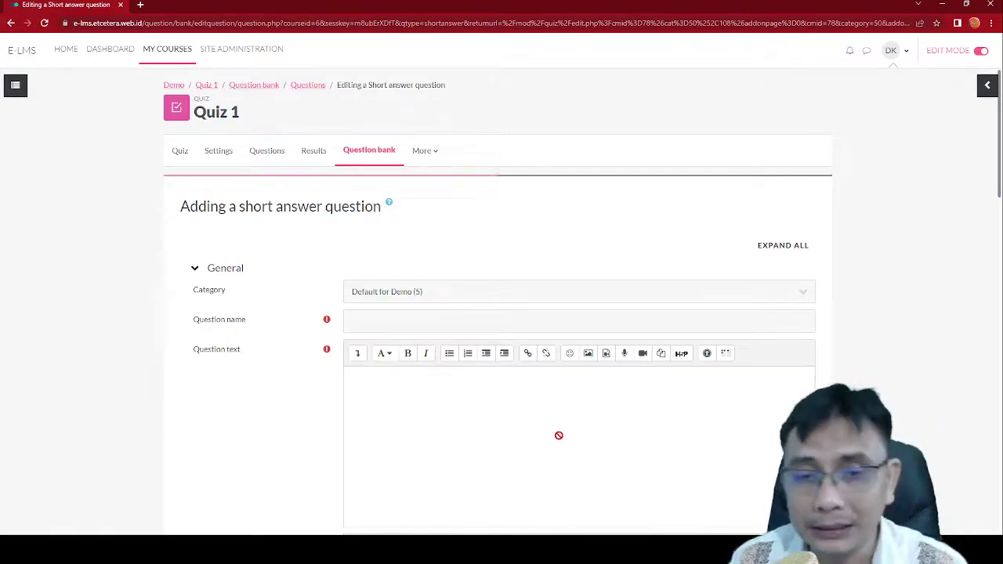
Step: Name the Short answer question Q06 and enter "She ... a good student" as its question text
scroll(553, 412, "down", 1)
left_click(427, 269)
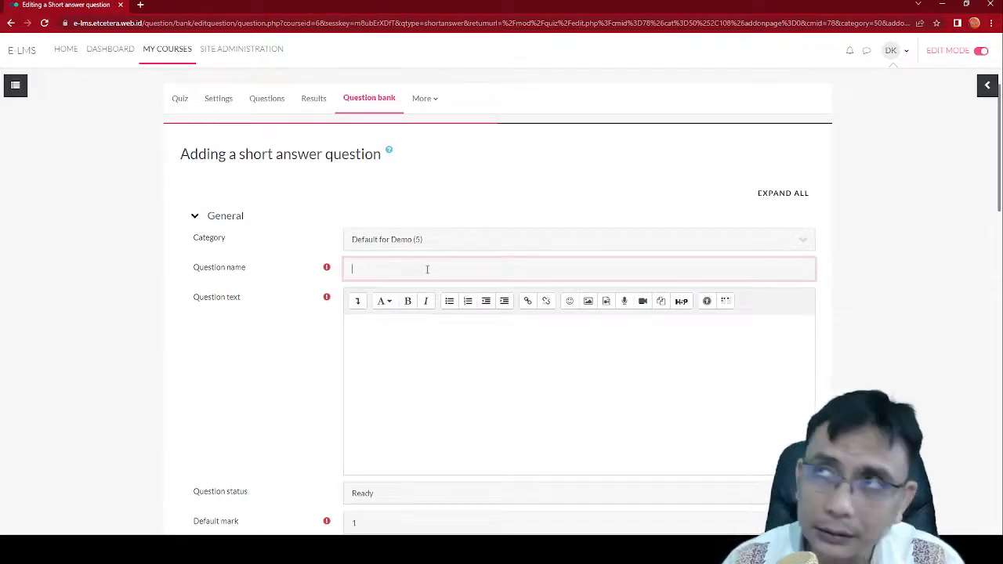
type("Q06")
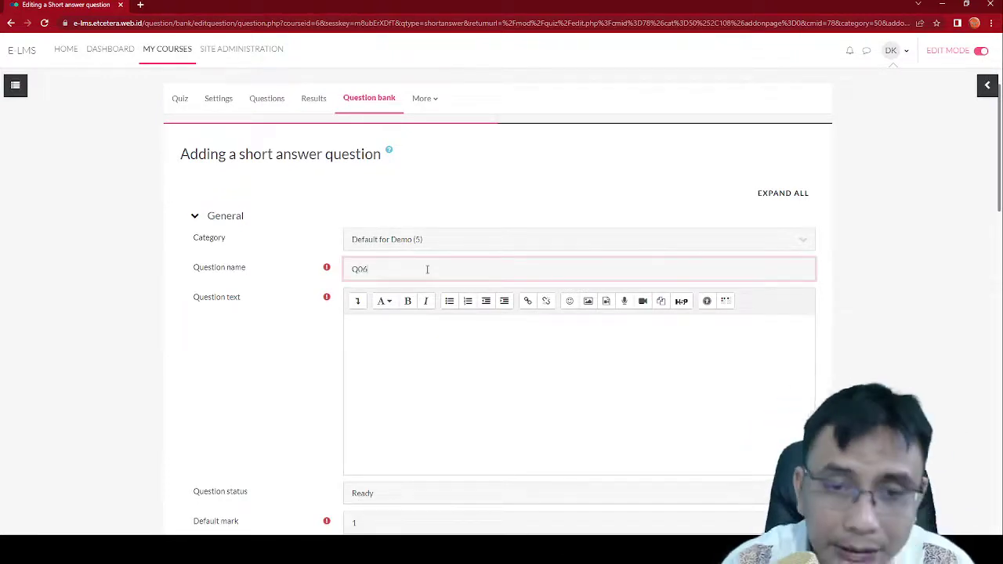
scroll(433, 288, "down", 2)
left_click(436, 274)
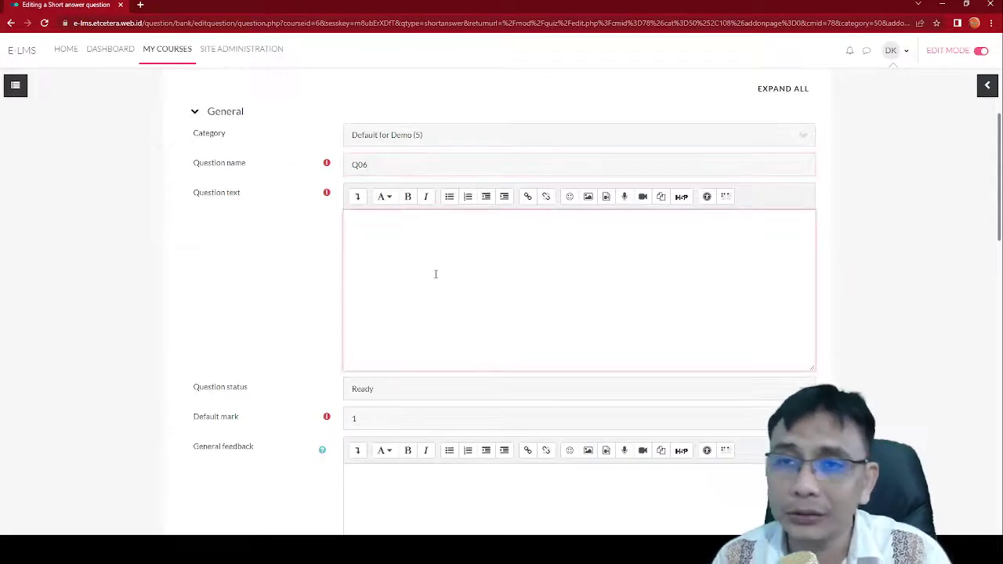
type("She")
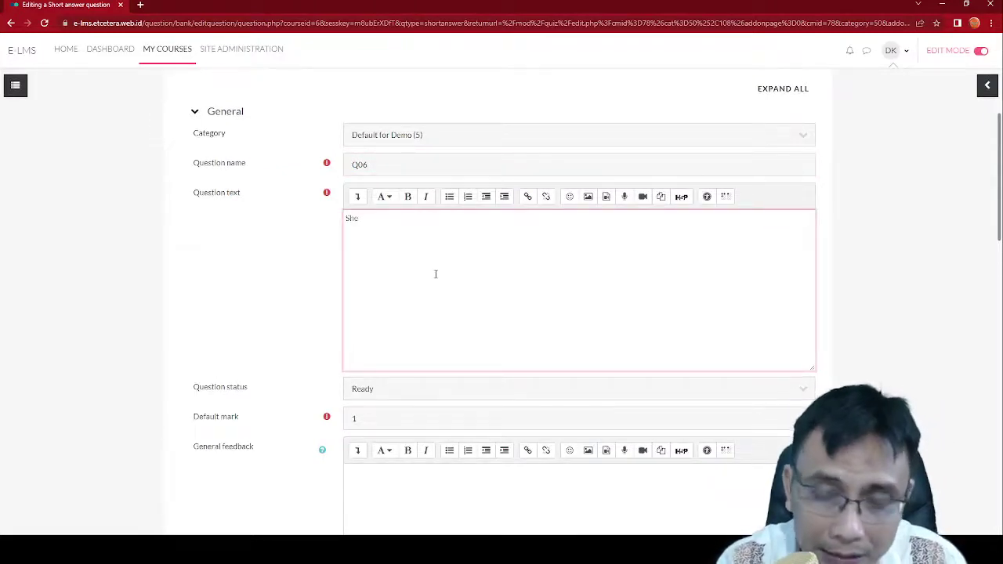
type(" ... a go")
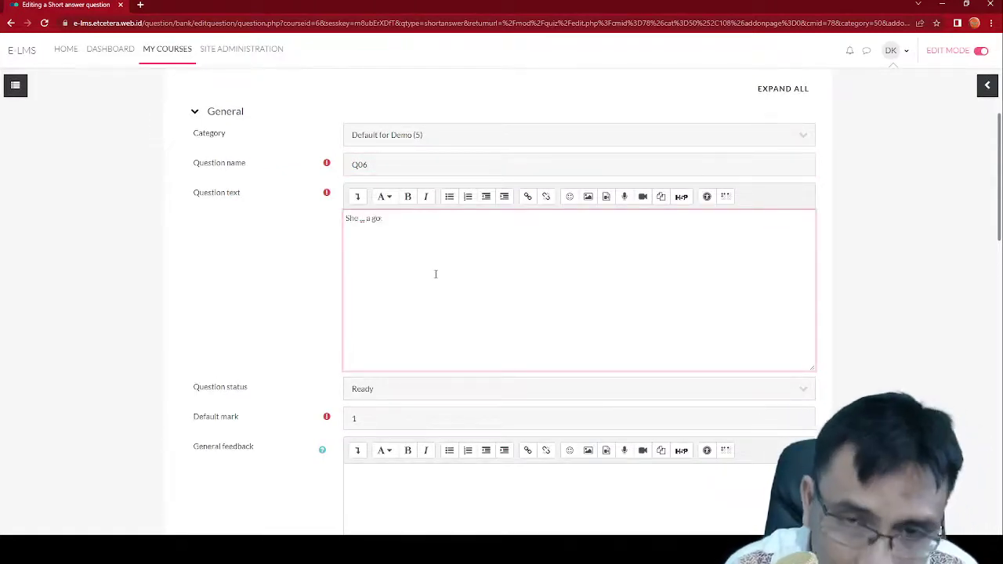
type("od student")
Step: Try the case sensitivity option "Yes, case must match" for Q06 and restore "No, case is unimportant"
scroll(436, 273, "down", 1)
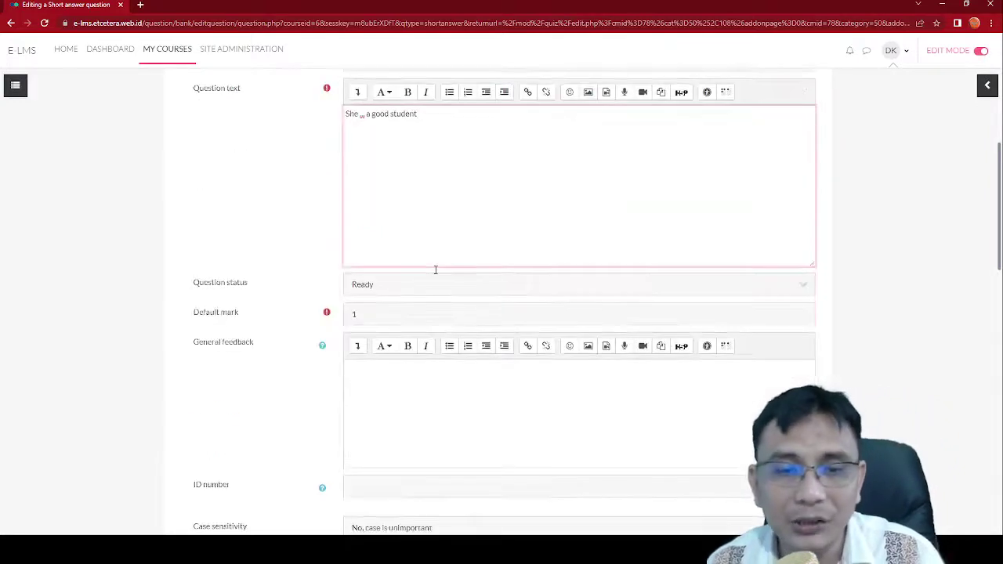
scroll(435, 273, "down", 2)
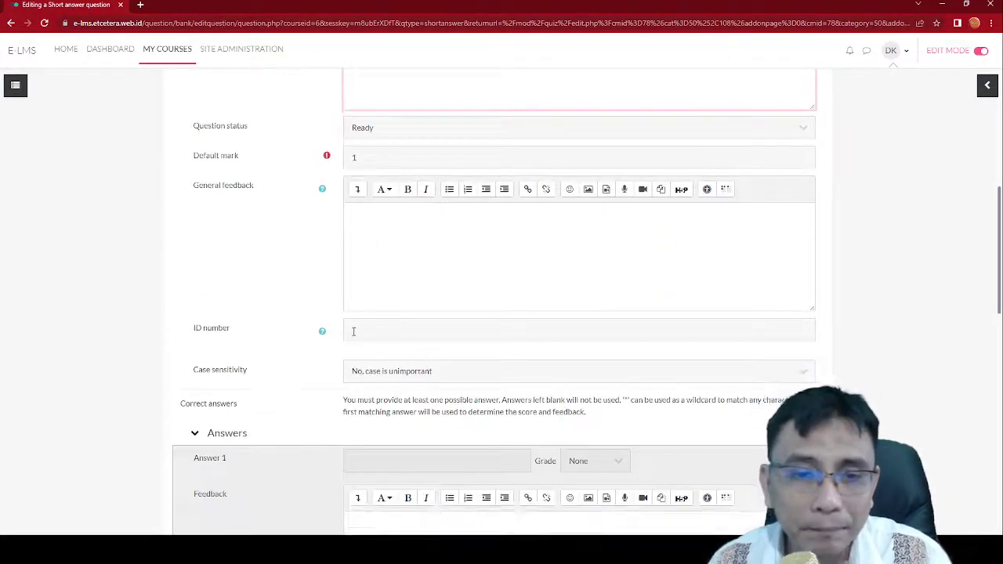
scroll(350, 321, "up", 1)
scroll(369, 273, "down", 1)
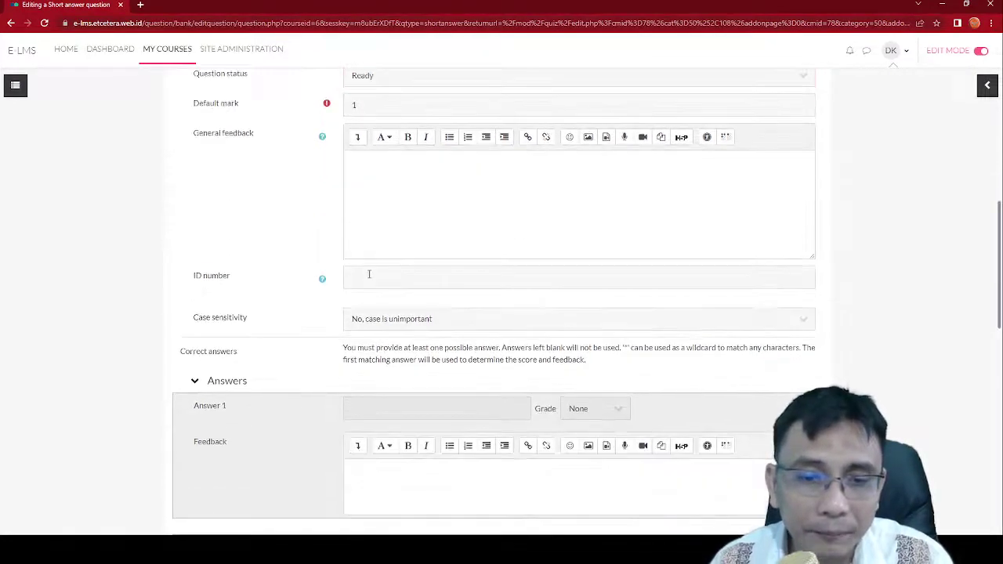
scroll(376, 274, "down", 1)
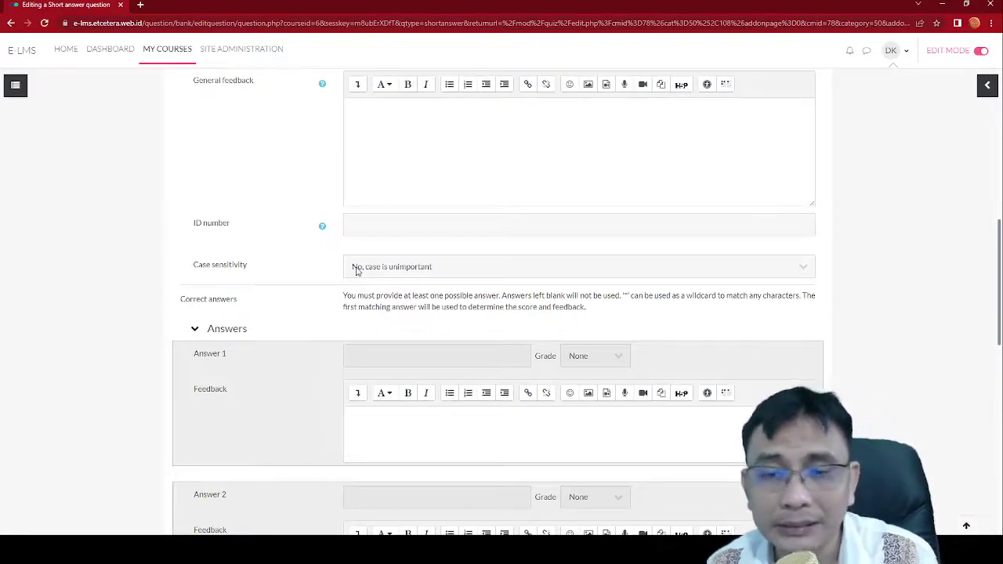
left_click(356, 270)
left_click(368, 295)
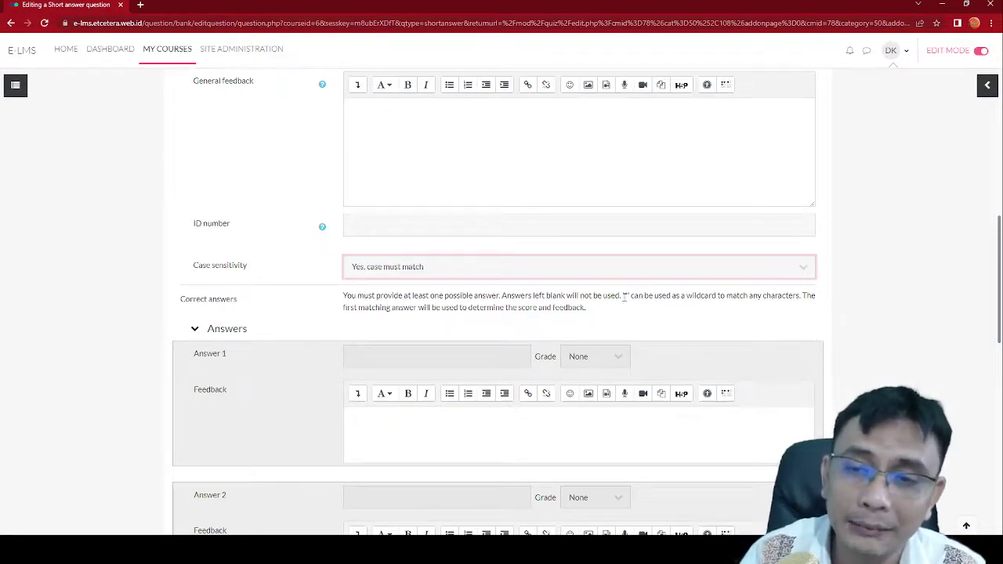
left_click(535, 294)
Step: Enter "is" as Answer 1 of Q06 with a grade of 100%
left_click(500, 359)
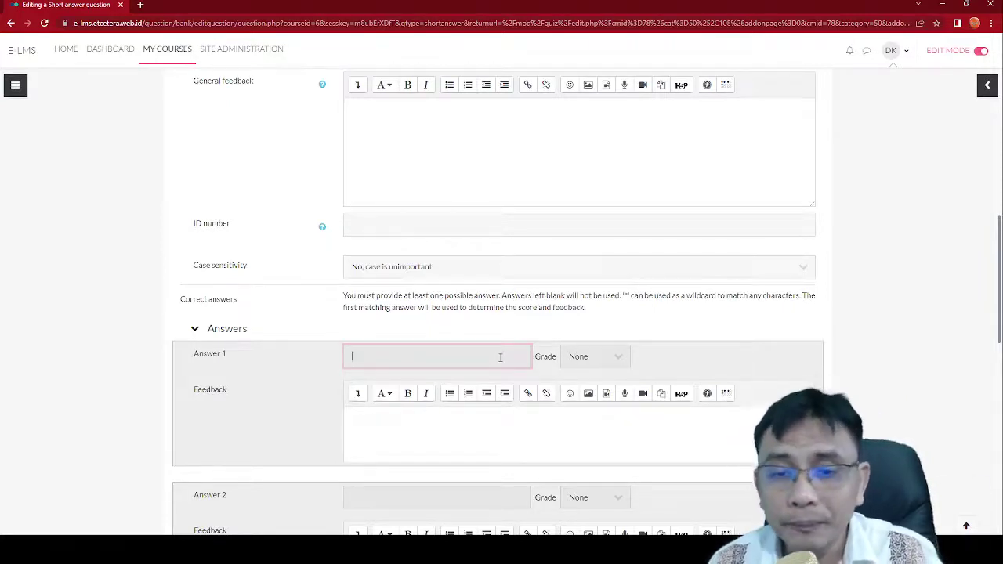
scroll(498, 355, "down", 1)
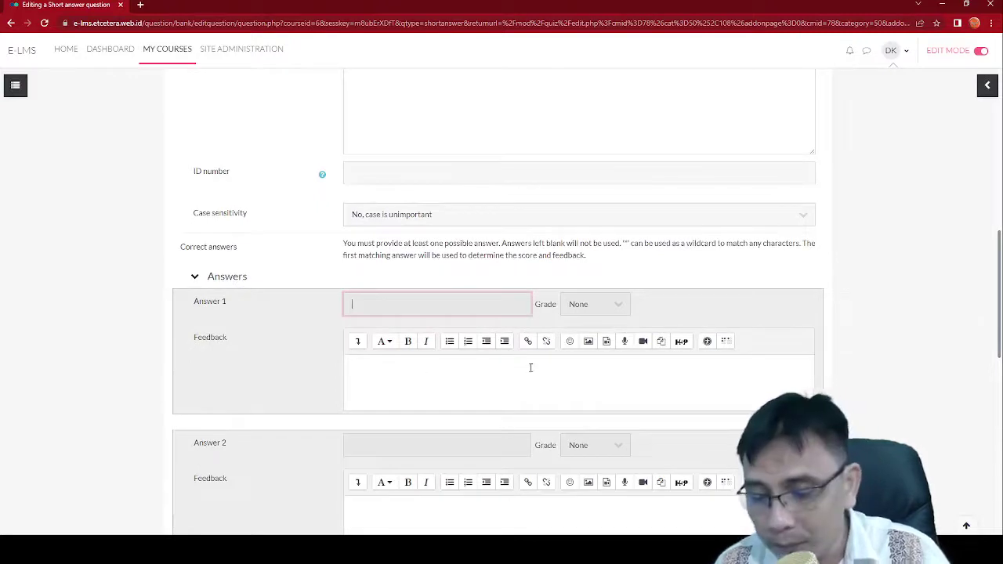
type("is")
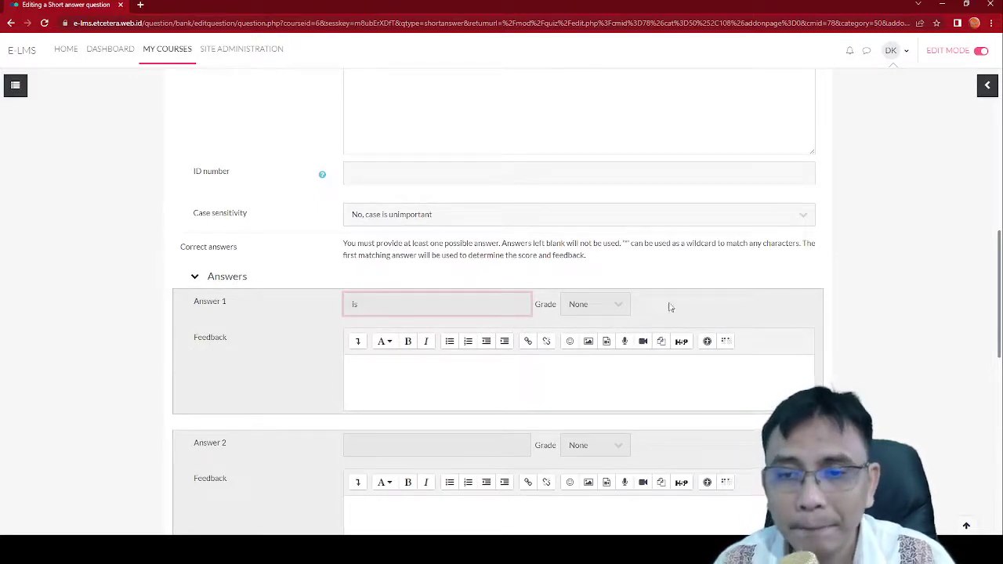
left_click(623, 308)
left_click(609, 339)
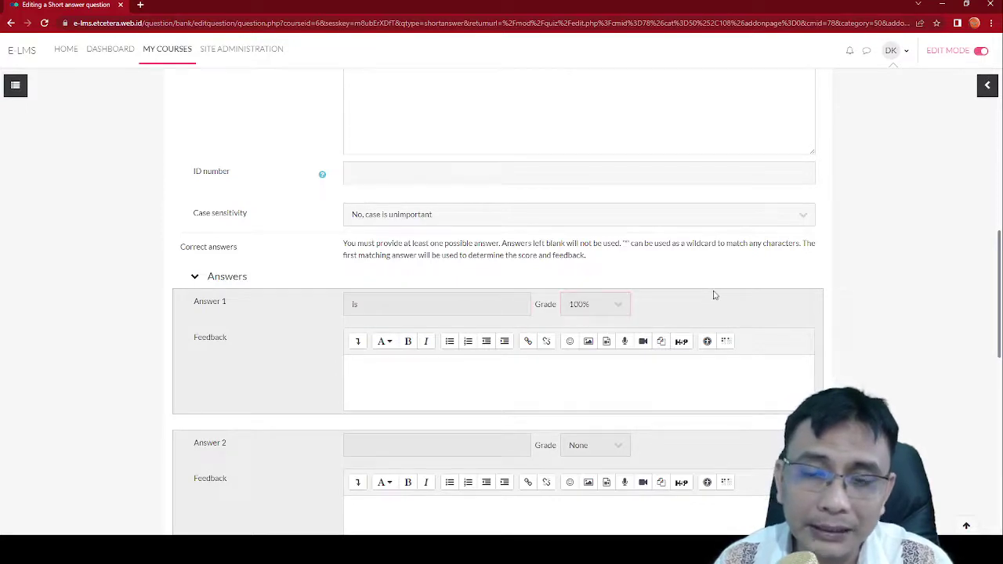
Step: Enter "was" as Answer 2 of Q06 with a grade of 75%
scroll(713, 294, "up", 6)
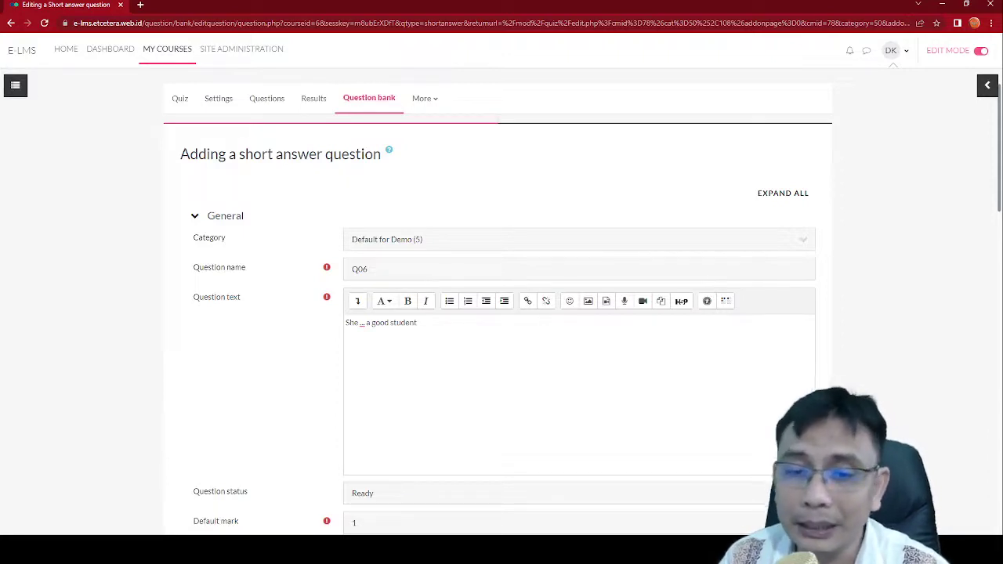
scroll(483, 354, "down", 9)
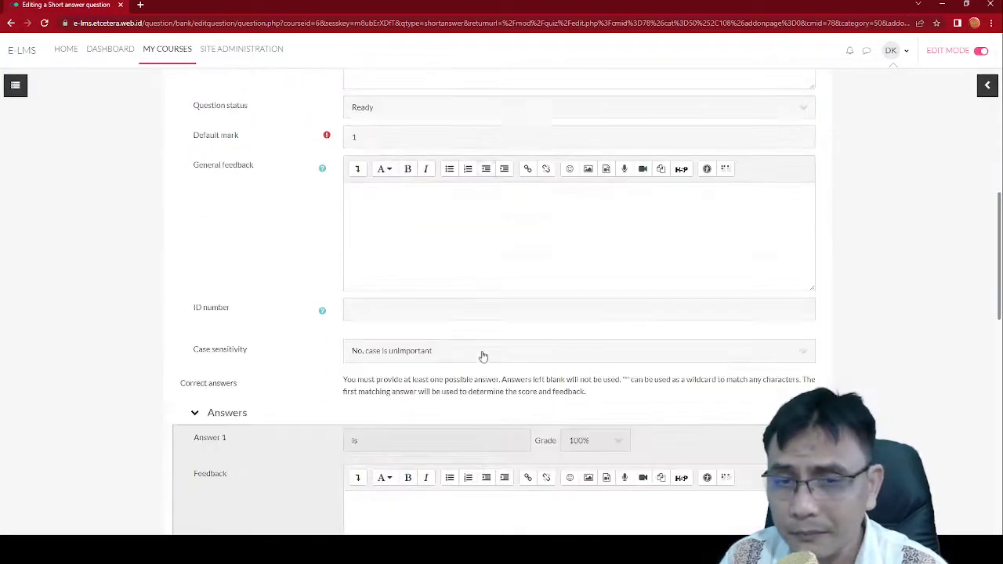
left_click(431, 288)
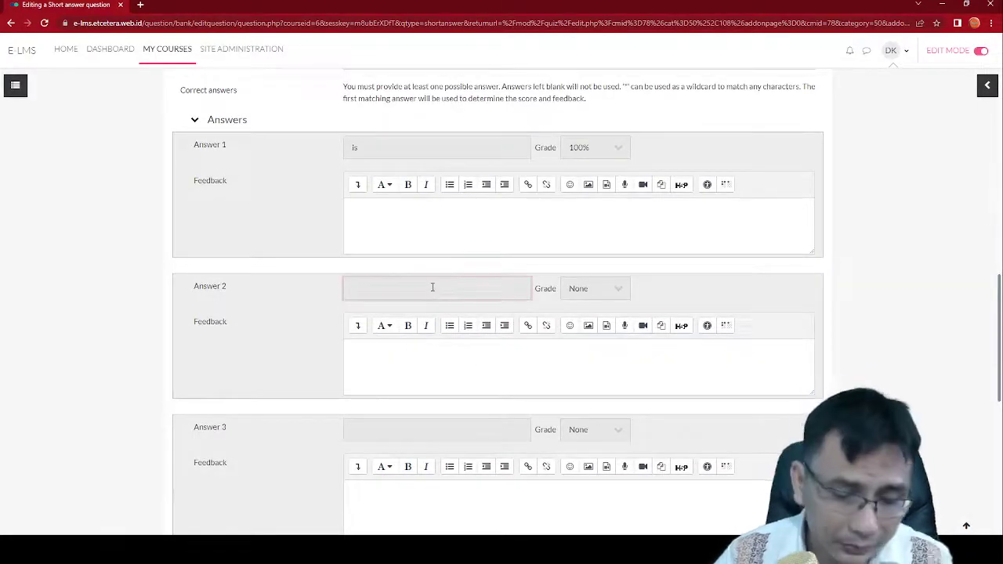
type("was")
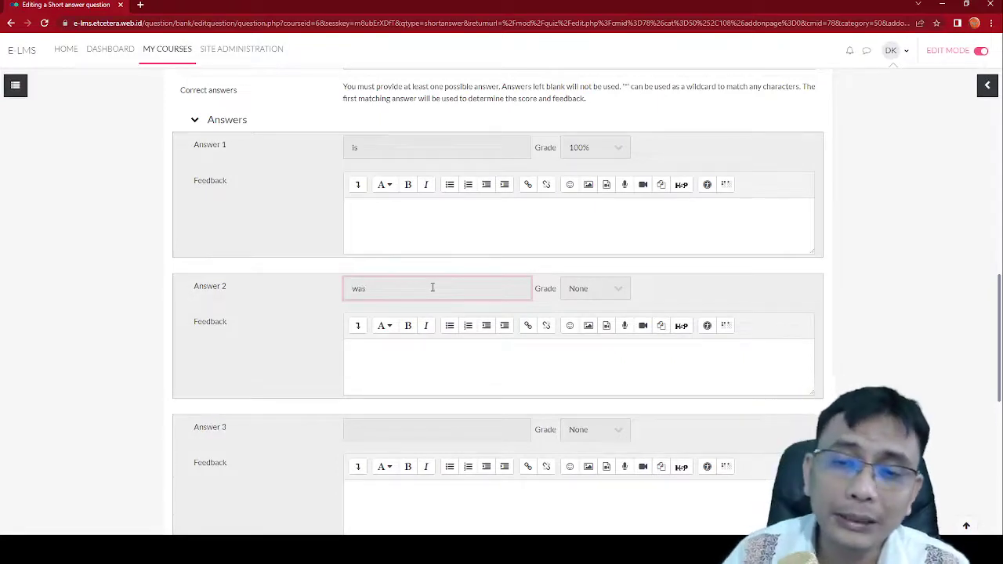
left_click(604, 286)
left_click(601, 315)
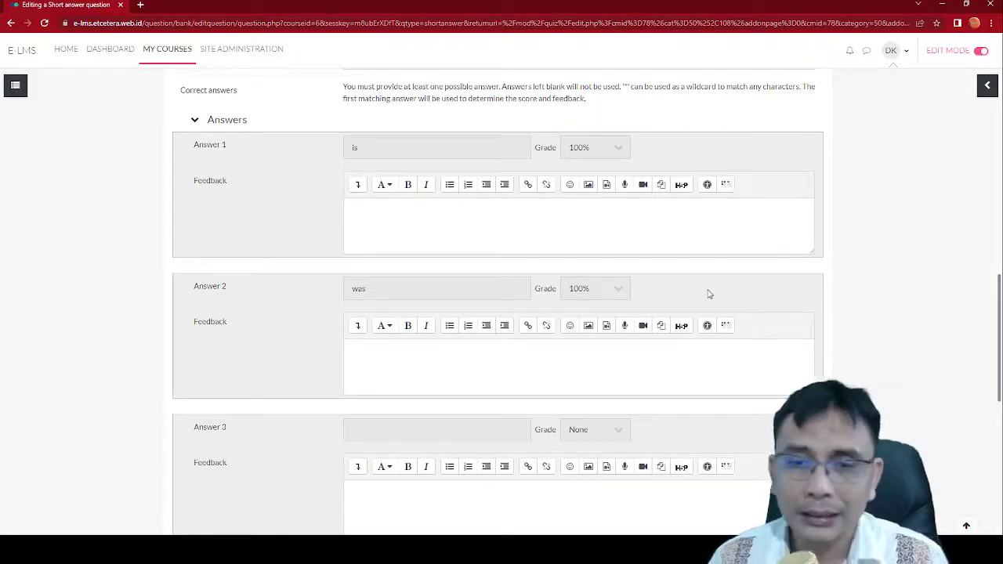
left_click(605, 295)
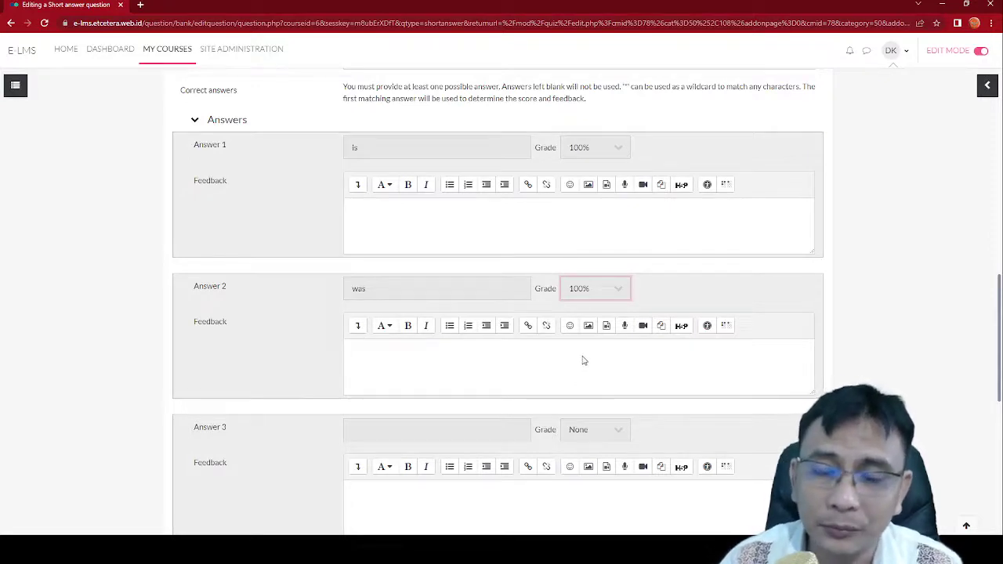
key("Down")
key("Down")
key("Down")
key("Down")
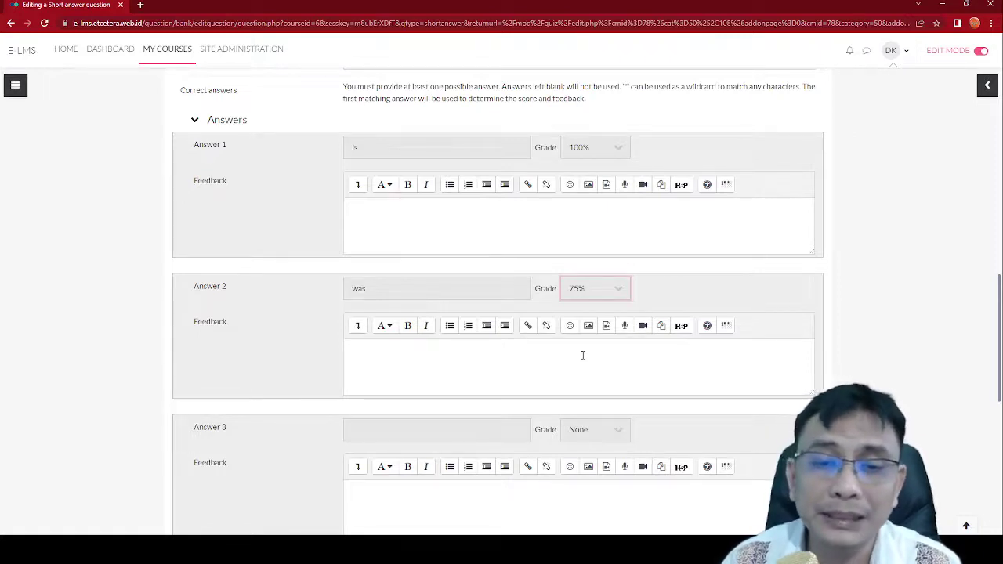
Step: Enter the feedback "you should answer with present tense" for Answer 2
left_click(582, 356)
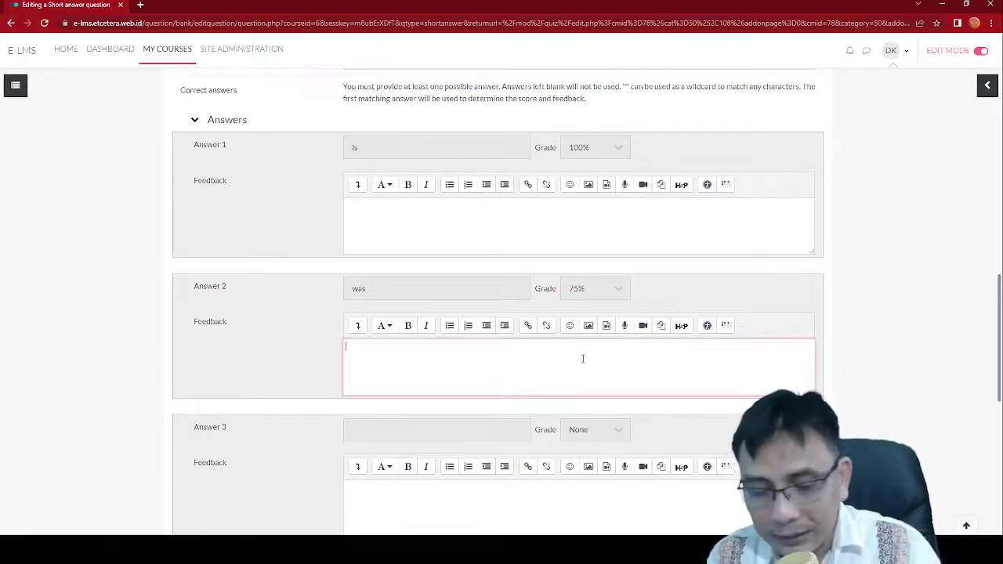
type("yo")
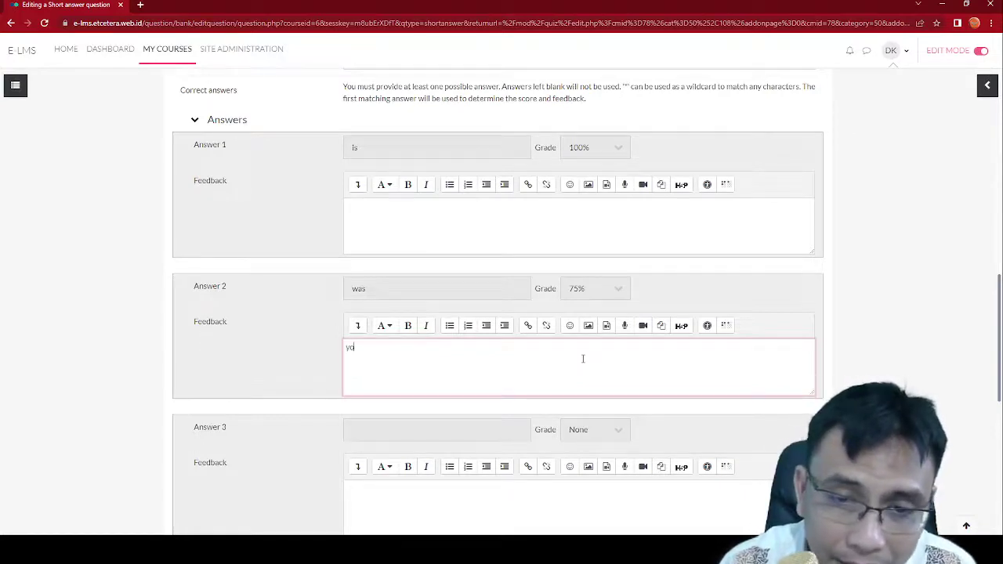
type("u should")
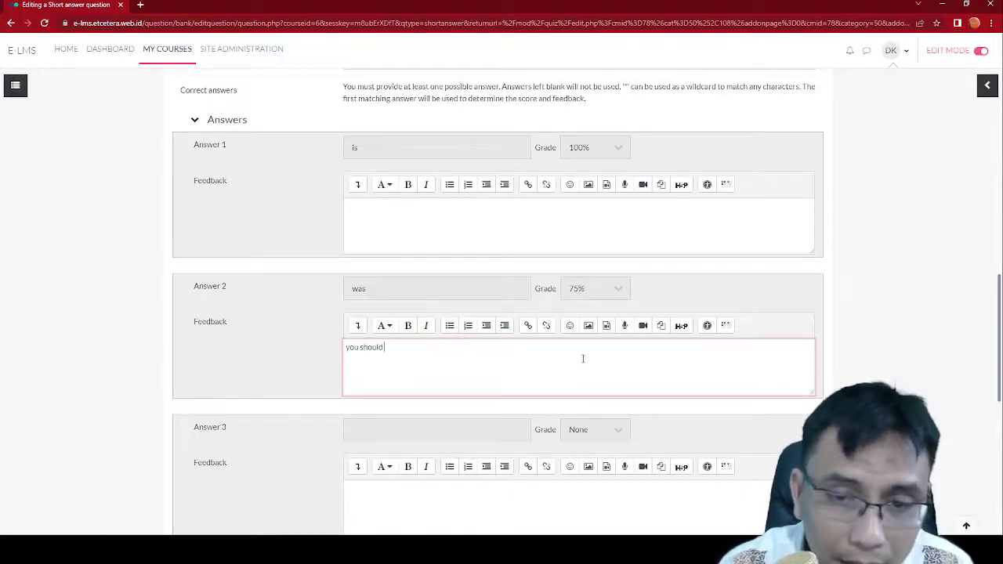
type(" answer wit")
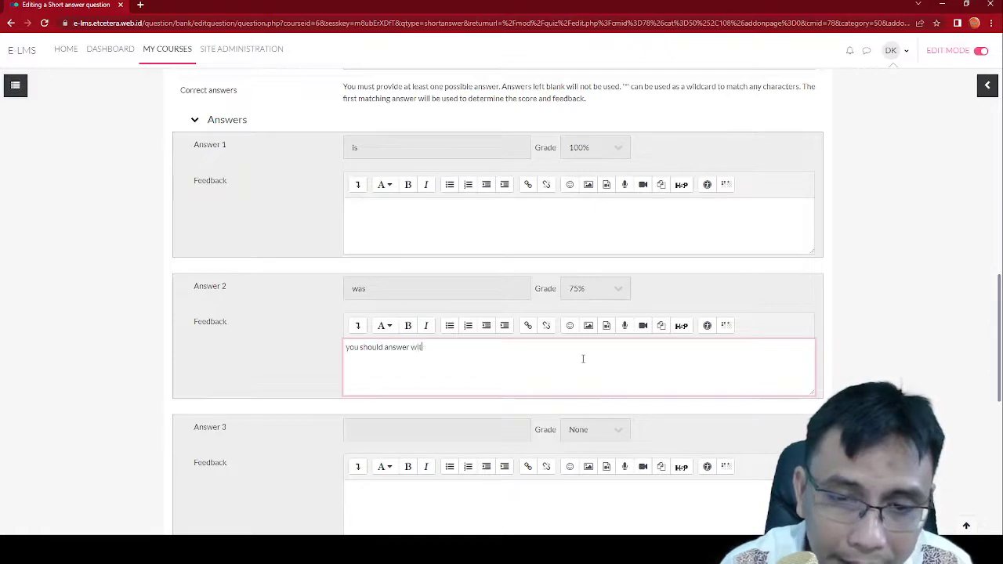
type("h present tense")
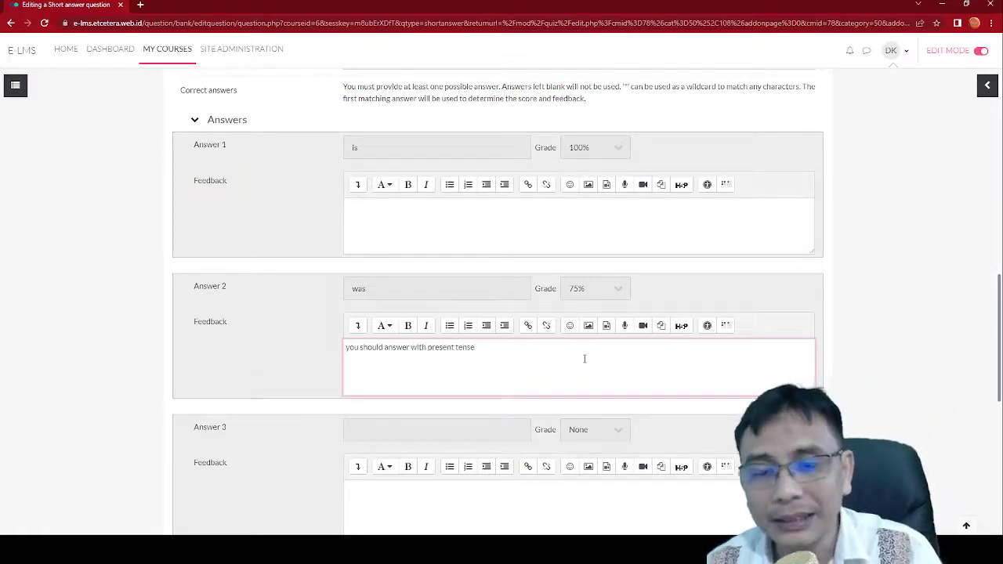
Step: Review Q06's question text, its two accepted answers with their grades and feedback, and the remaining form sections
scroll(583, 359, "up", 15)
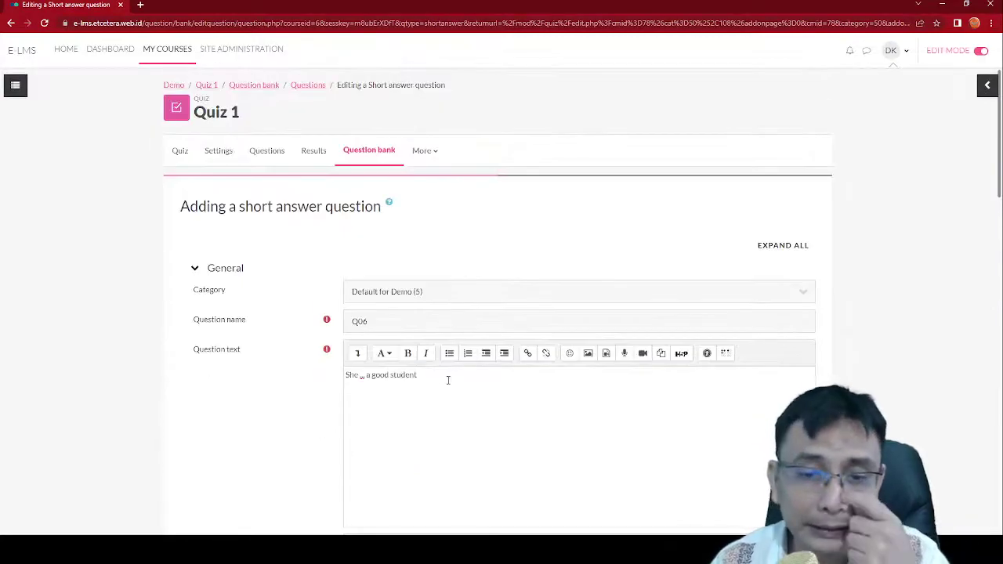
left_click_drag(448, 379, 302, 378)
scroll(506, 385, "down", 15)
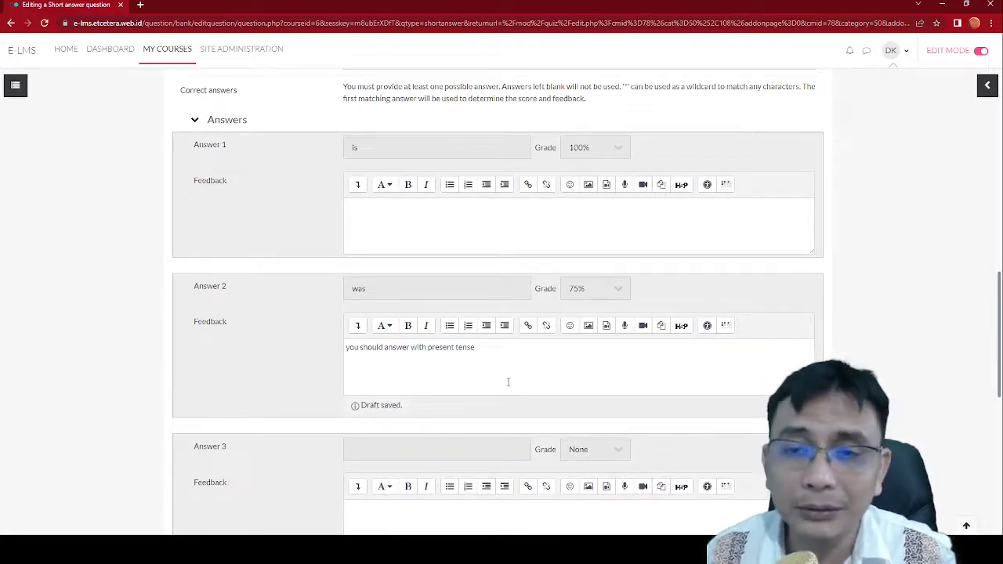
scroll(520, 417, "down", 1)
scroll(520, 417, "down", 1)
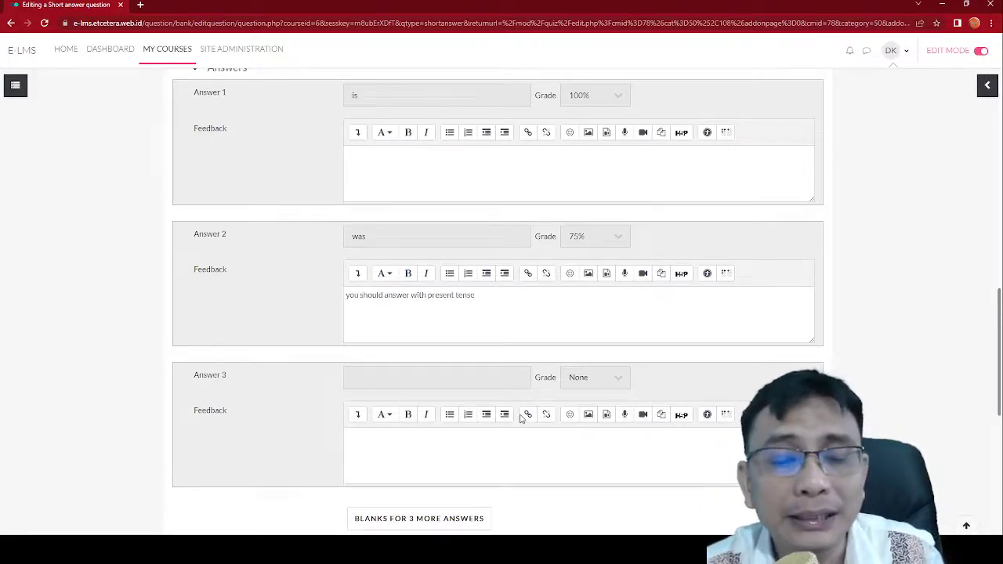
scroll(521, 418, "down", 5)
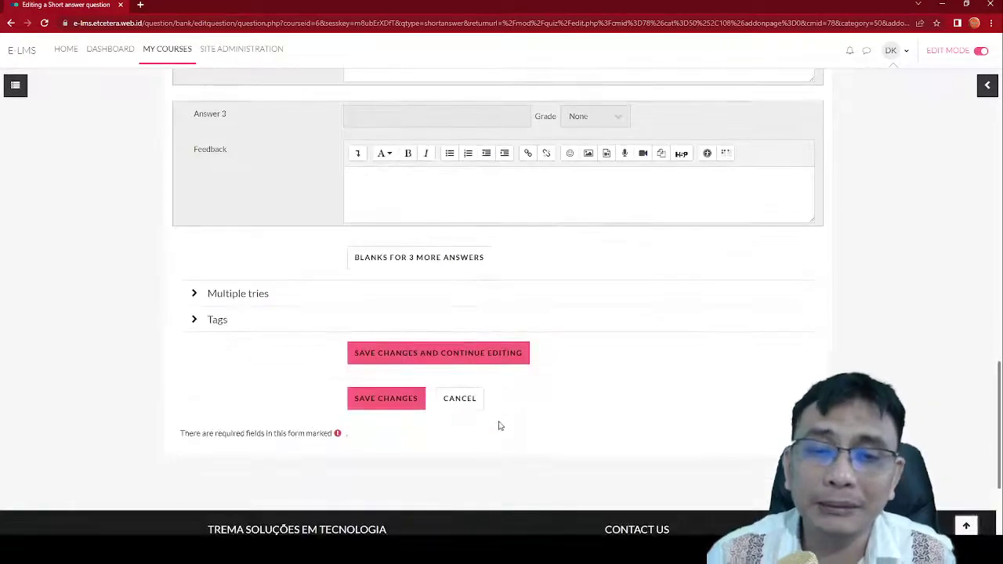
scroll(505, 402, "up", 15)
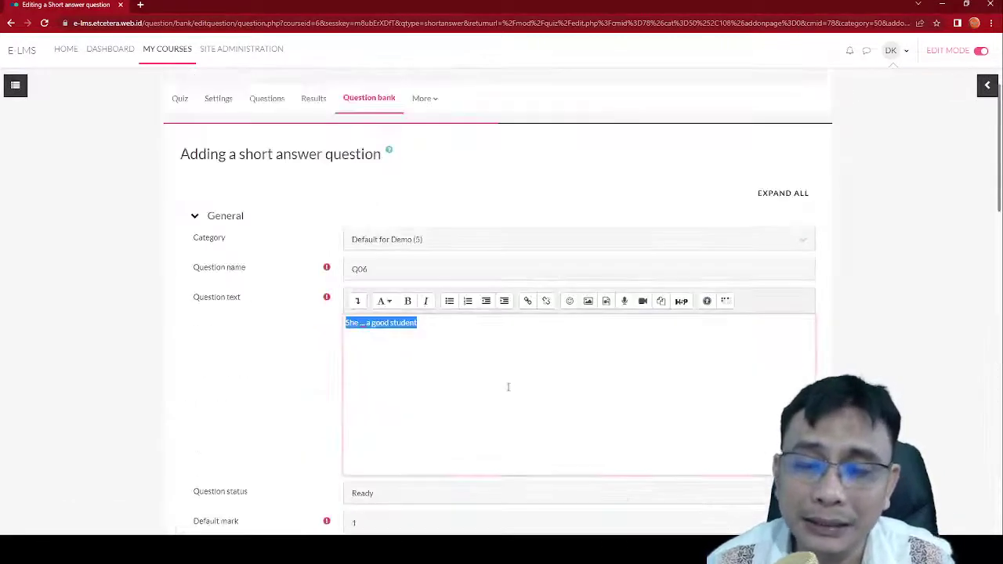
Step: Save the short answer question Q06 to Quiz 1
scroll(480, 290, "down", 15)
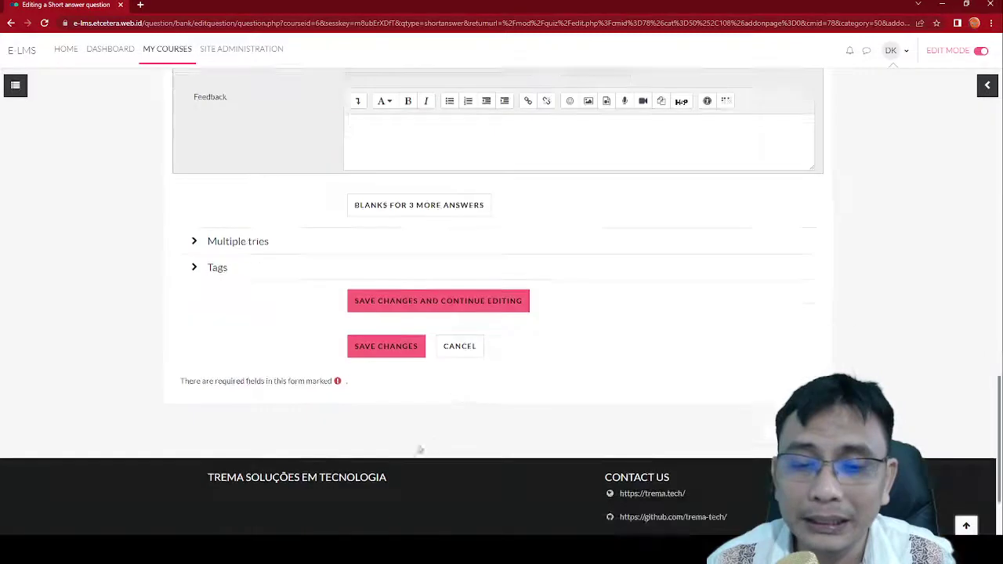
left_click(409, 349)
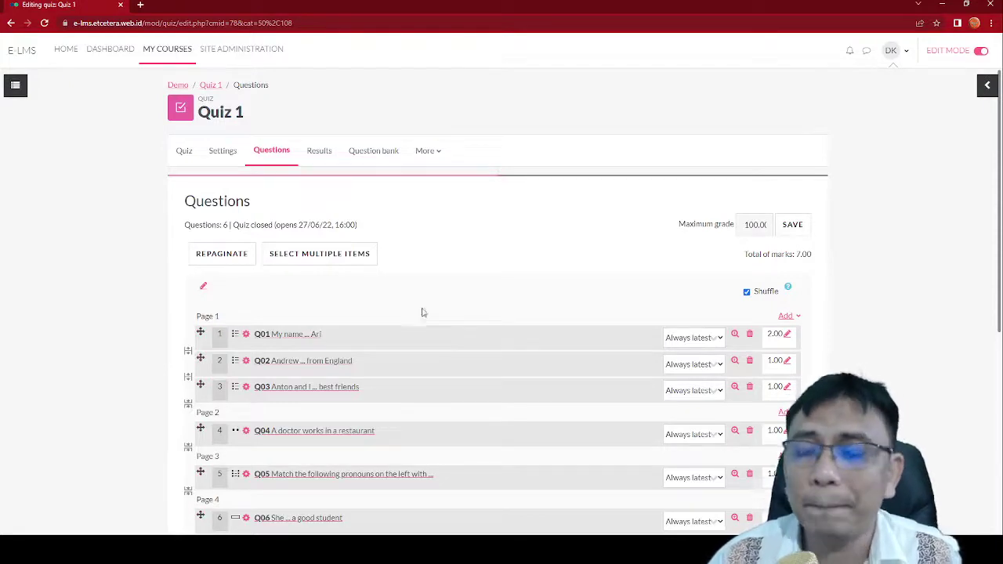
Step: Start adding a new question on page 1 and look through the list of available question types
scroll(421, 307, "down", 2)
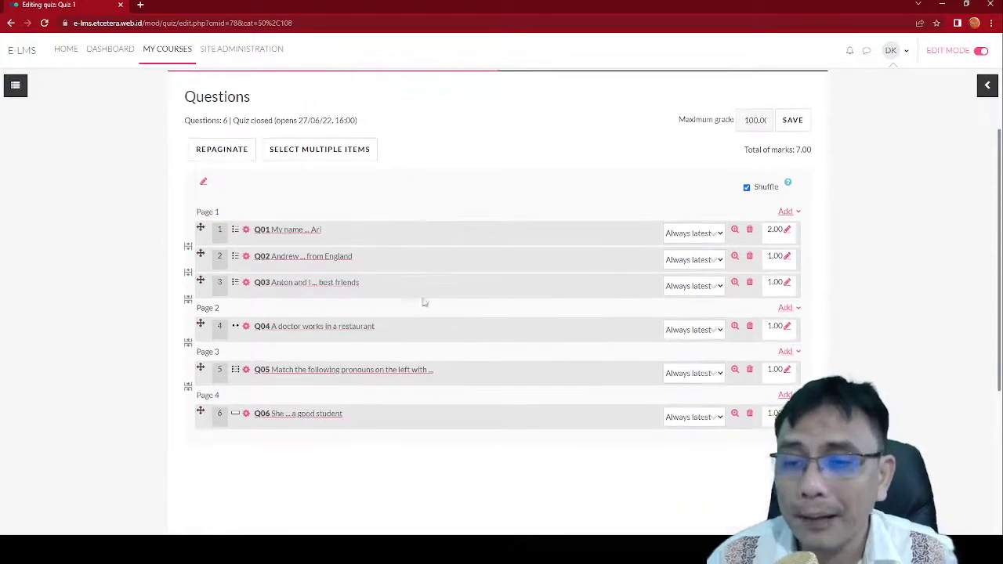
left_click(786, 212)
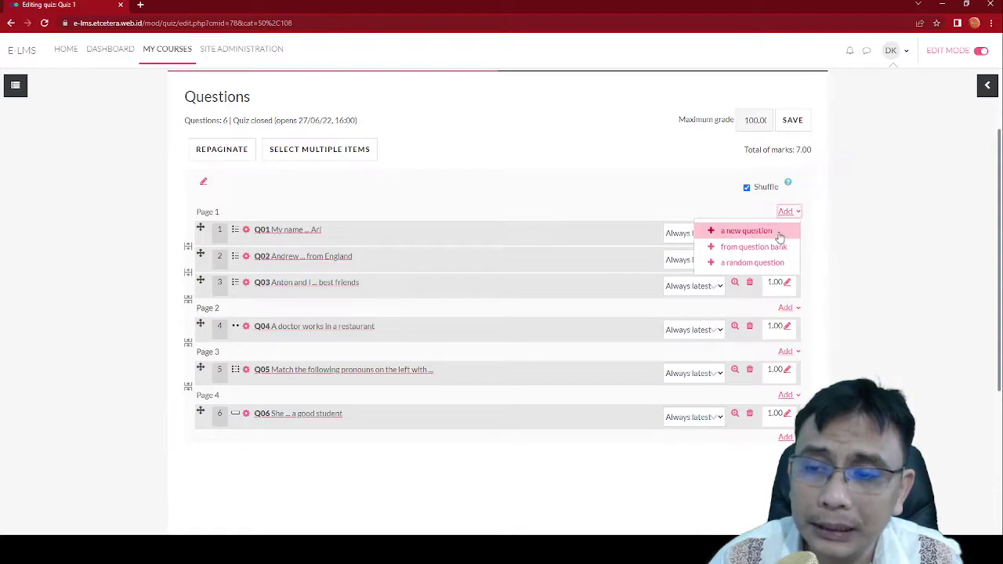
left_click(779, 234)
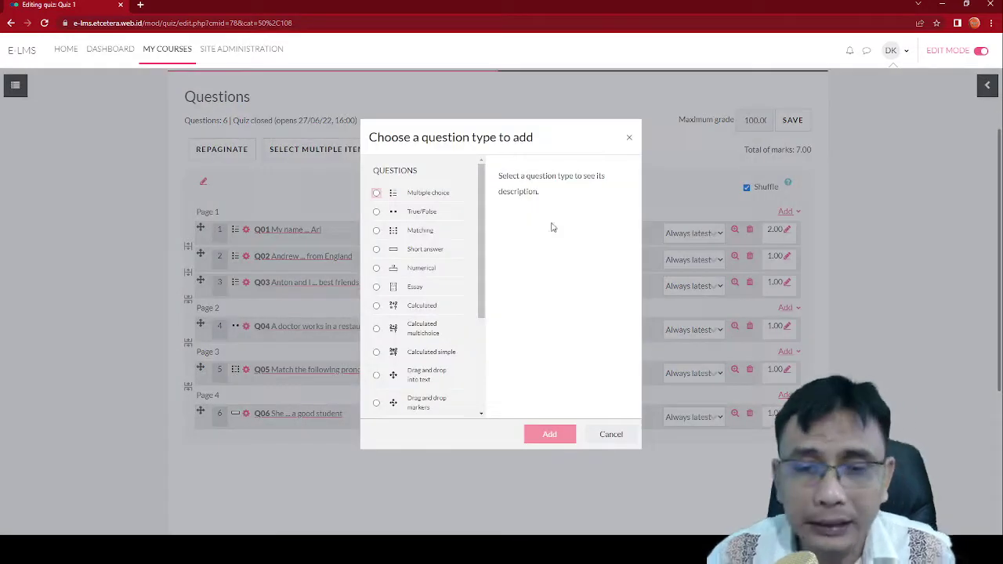
scroll(447, 243, "down", 1)
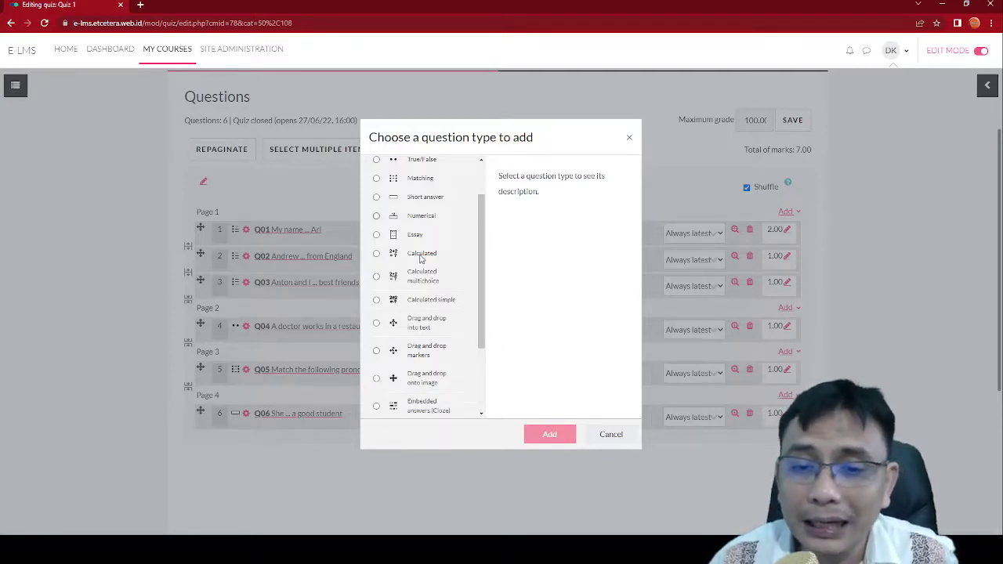
scroll(421, 258, "down", 3)
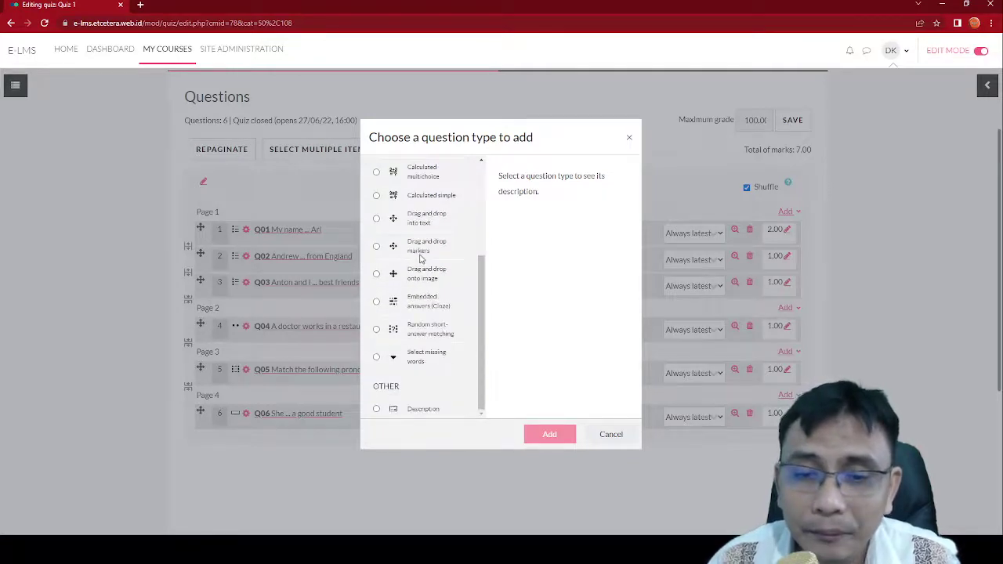
scroll(420, 258, "up", 5)
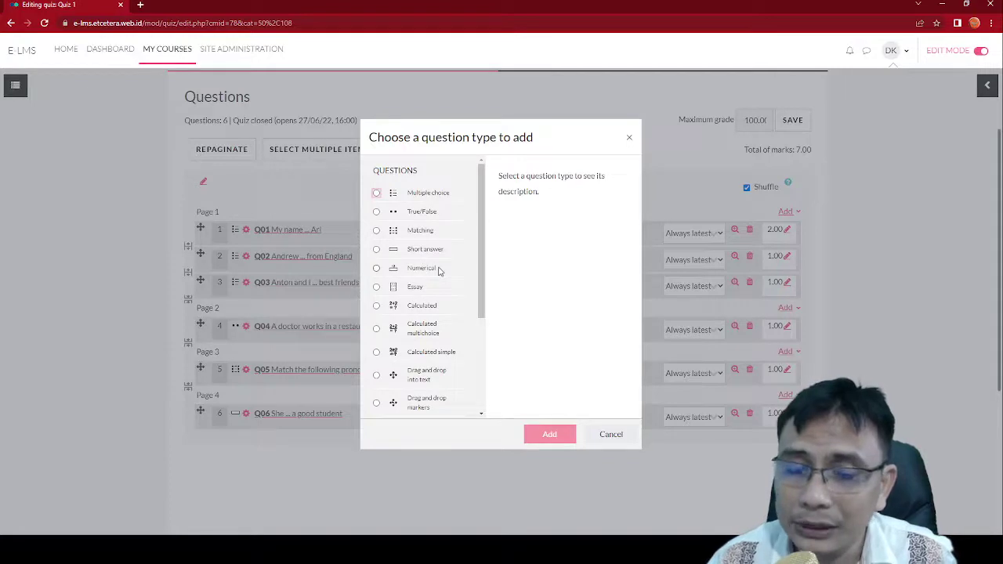
Step: Read the descriptions of the Essay, Embedded answers (Cloze), Random short-answer matching, Select missing words and Description types, and dismiss the chooser without adding a question
left_click(376, 289)
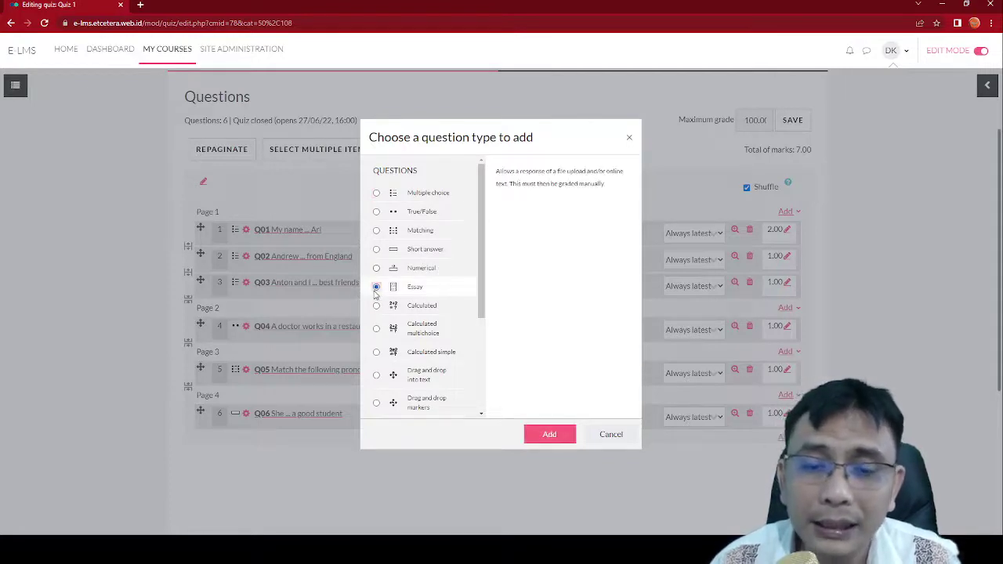
scroll(376, 293, "down", 1)
scroll(404, 267, "down", 1)
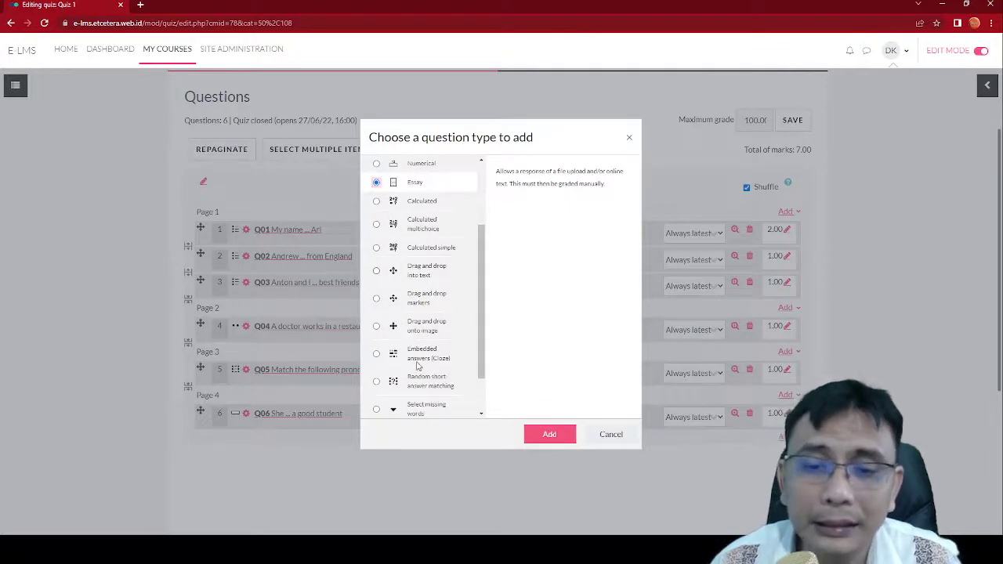
left_click(377, 354)
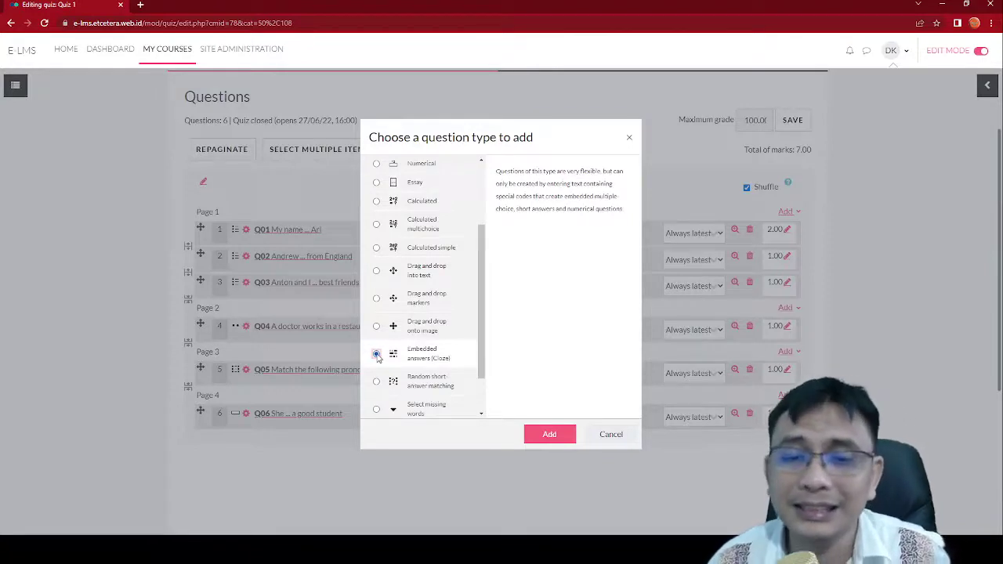
scroll(377, 354, "down", 1)
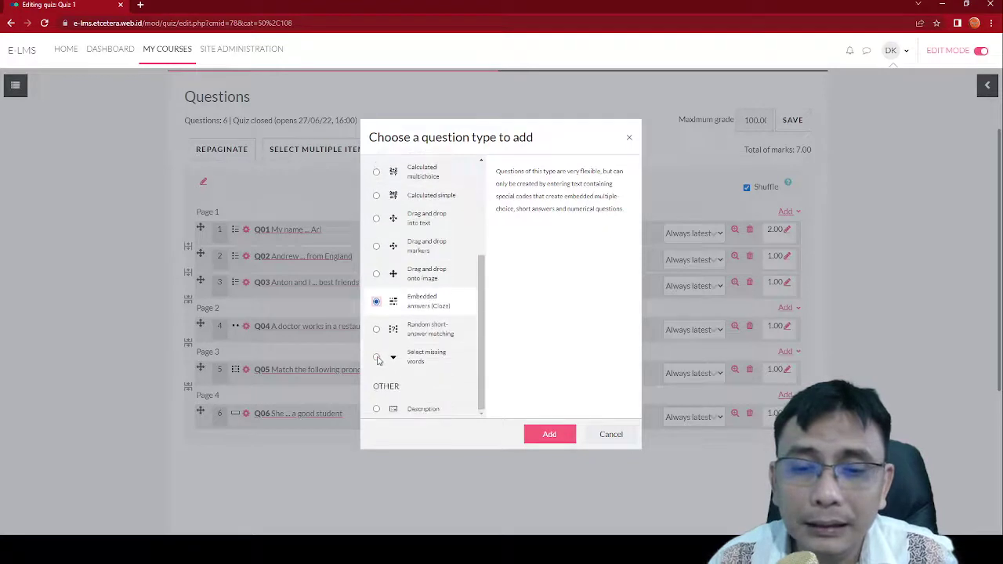
left_click(376, 330)
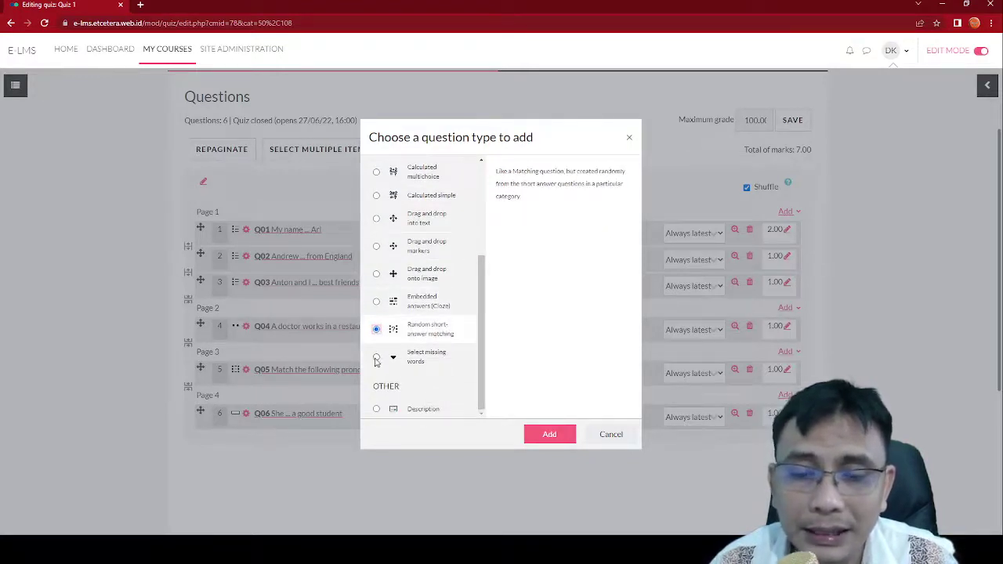
left_click(376, 357)
left_click(376, 329)
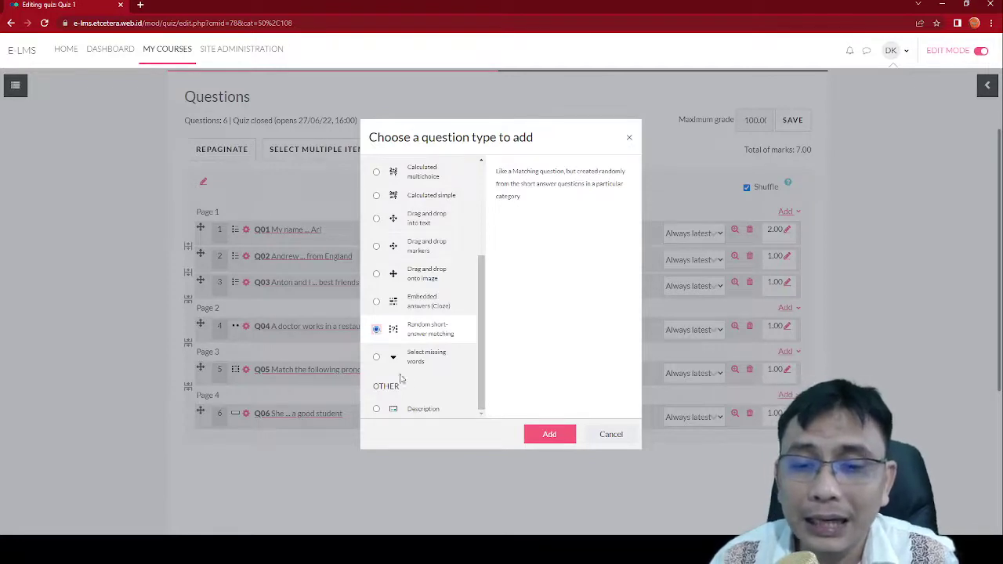
left_click(379, 411)
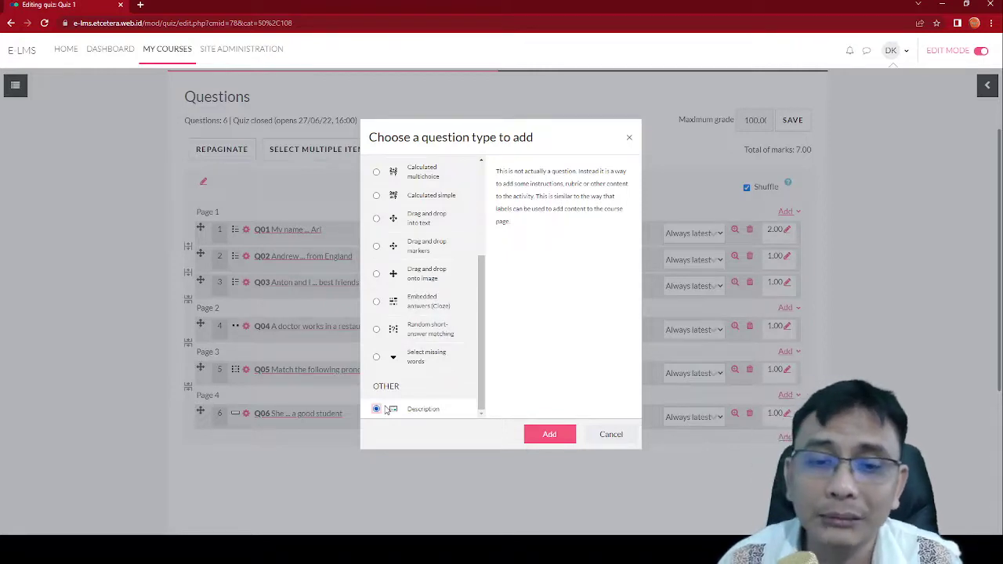
scroll(414, 380, "up", 5)
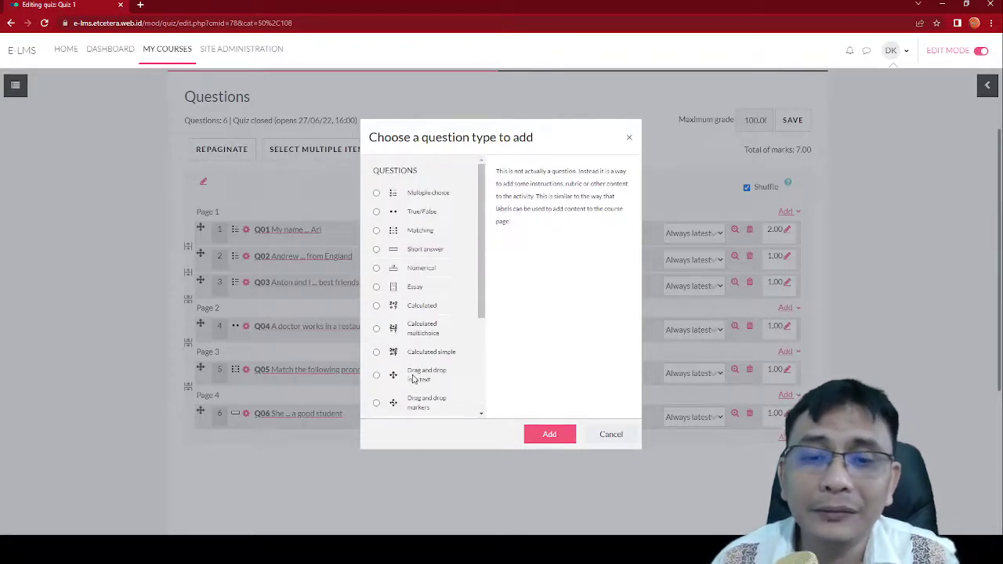
left_click(608, 434)
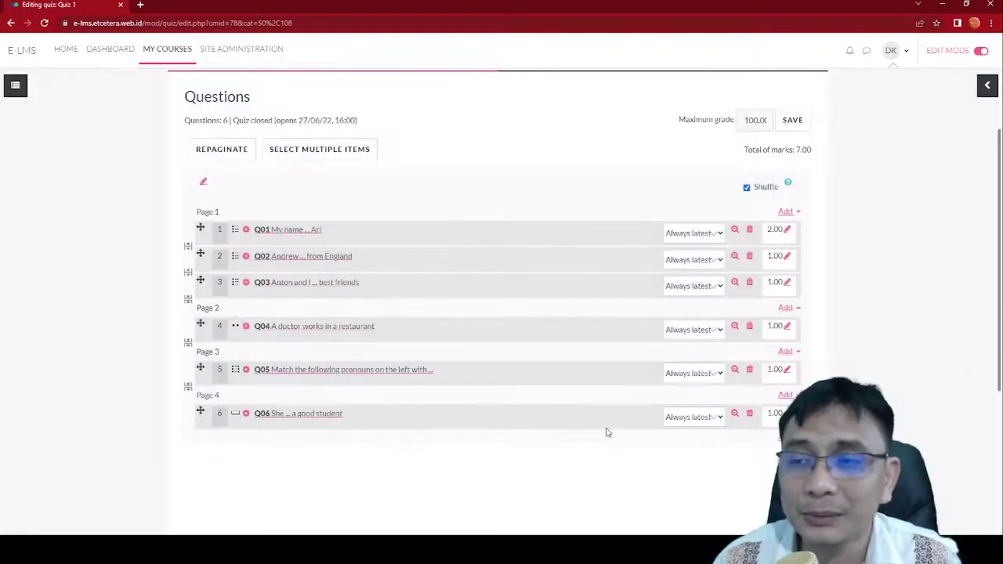
scroll(590, 433, "up", 2)
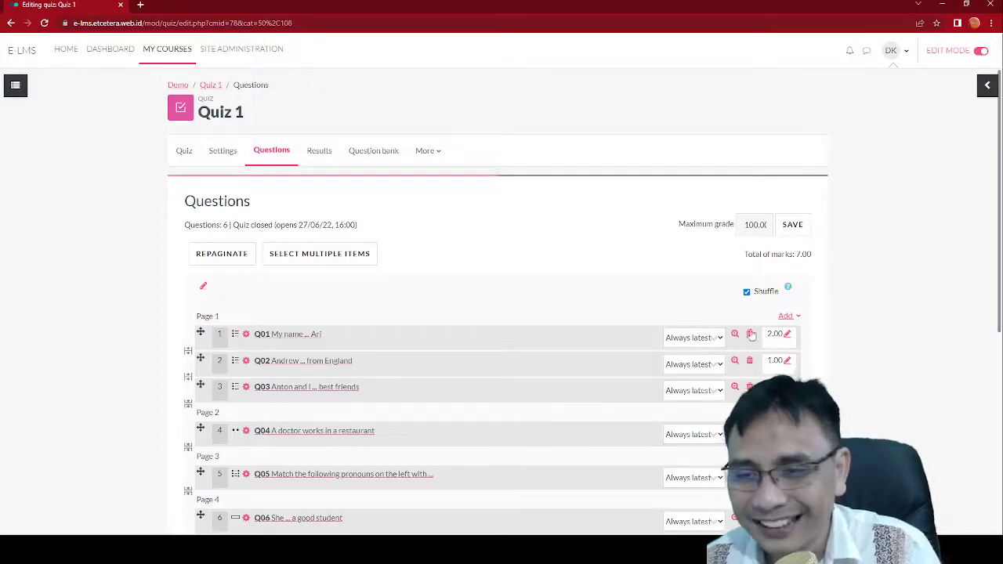
scroll(616, 270, "down", 1)
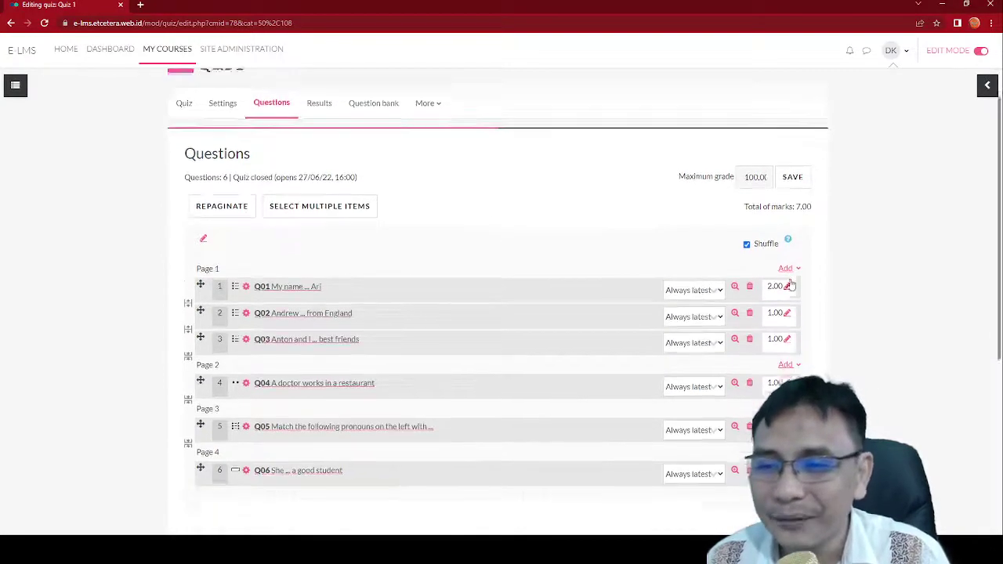
left_click(792, 263)
left_click(746, 283)
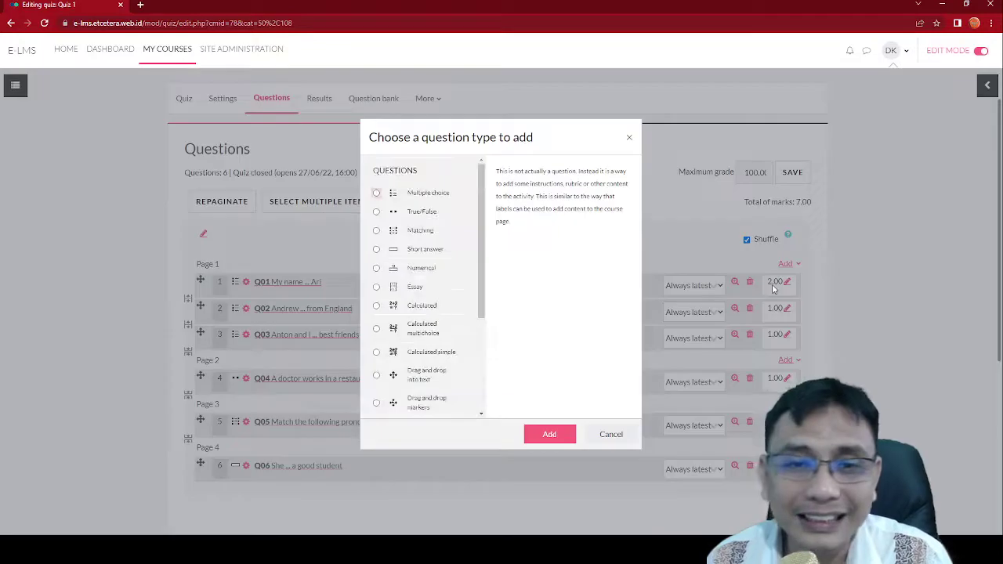
left_click(618, 435)
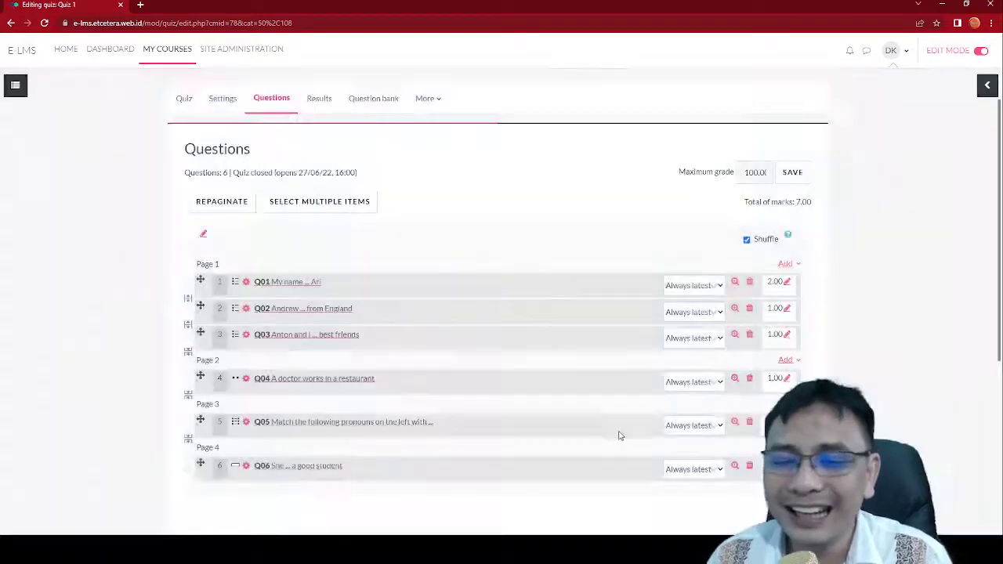